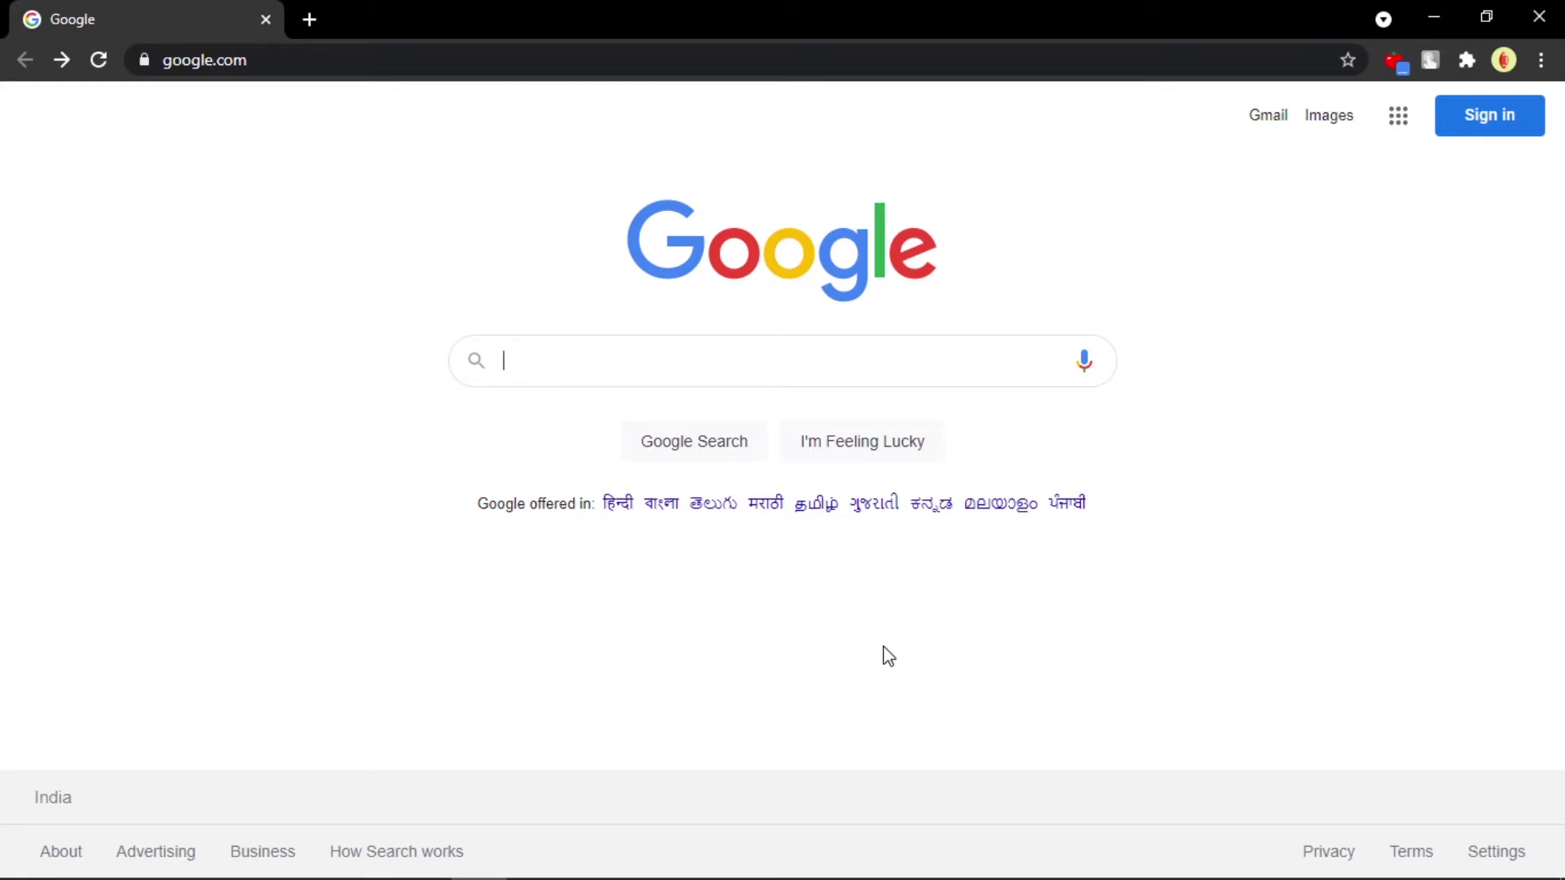
Search Google for 'weka download for windows' and scroll down to the cs.waikato.ac.nz result
left_click(933, 351)
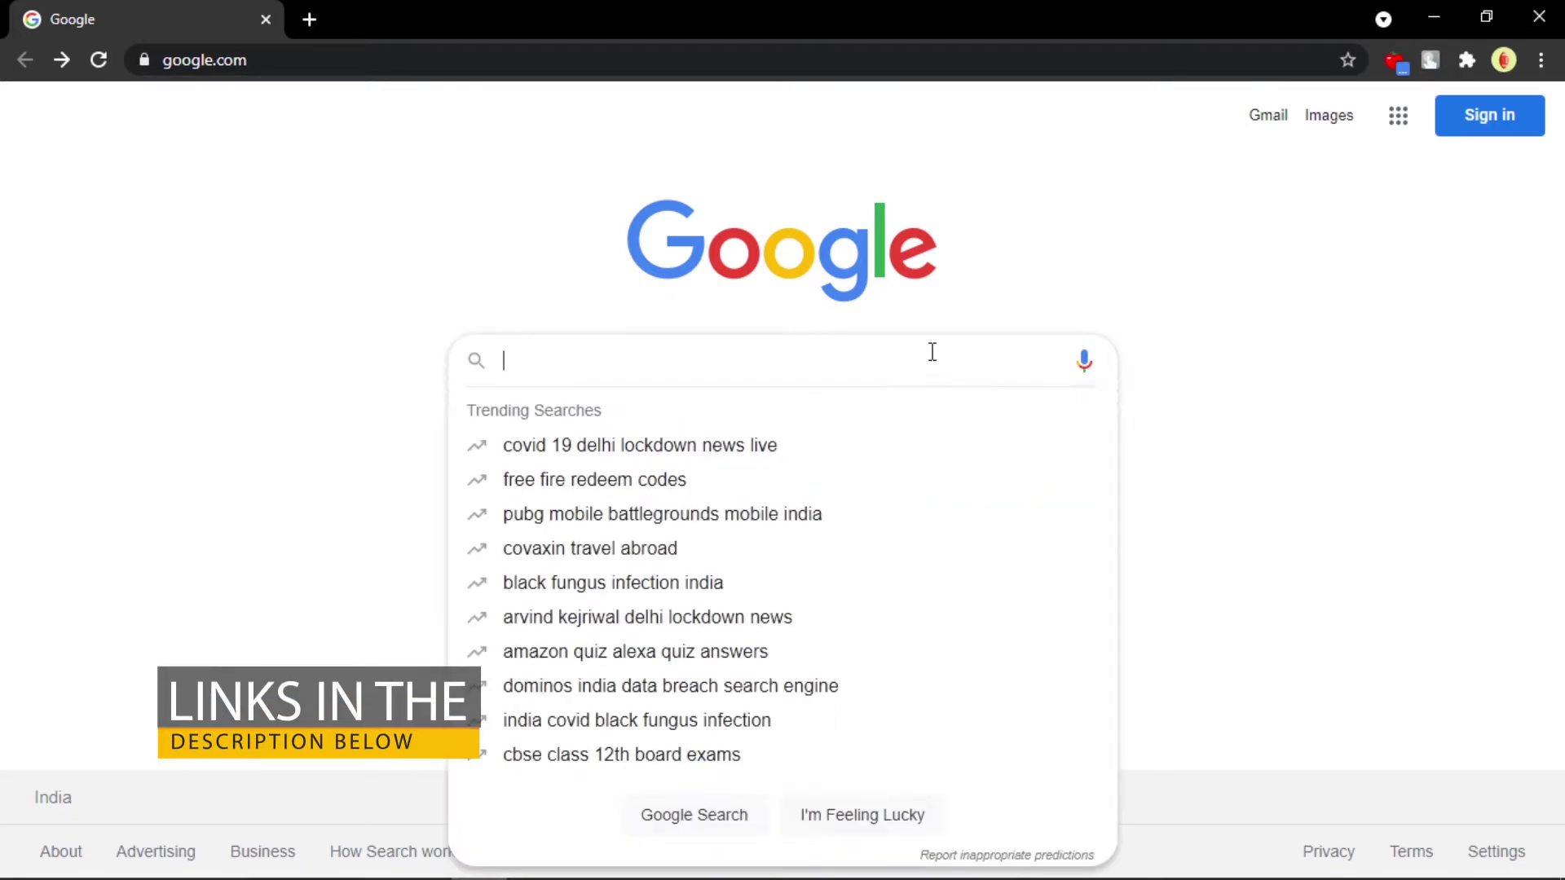
type("weka ")
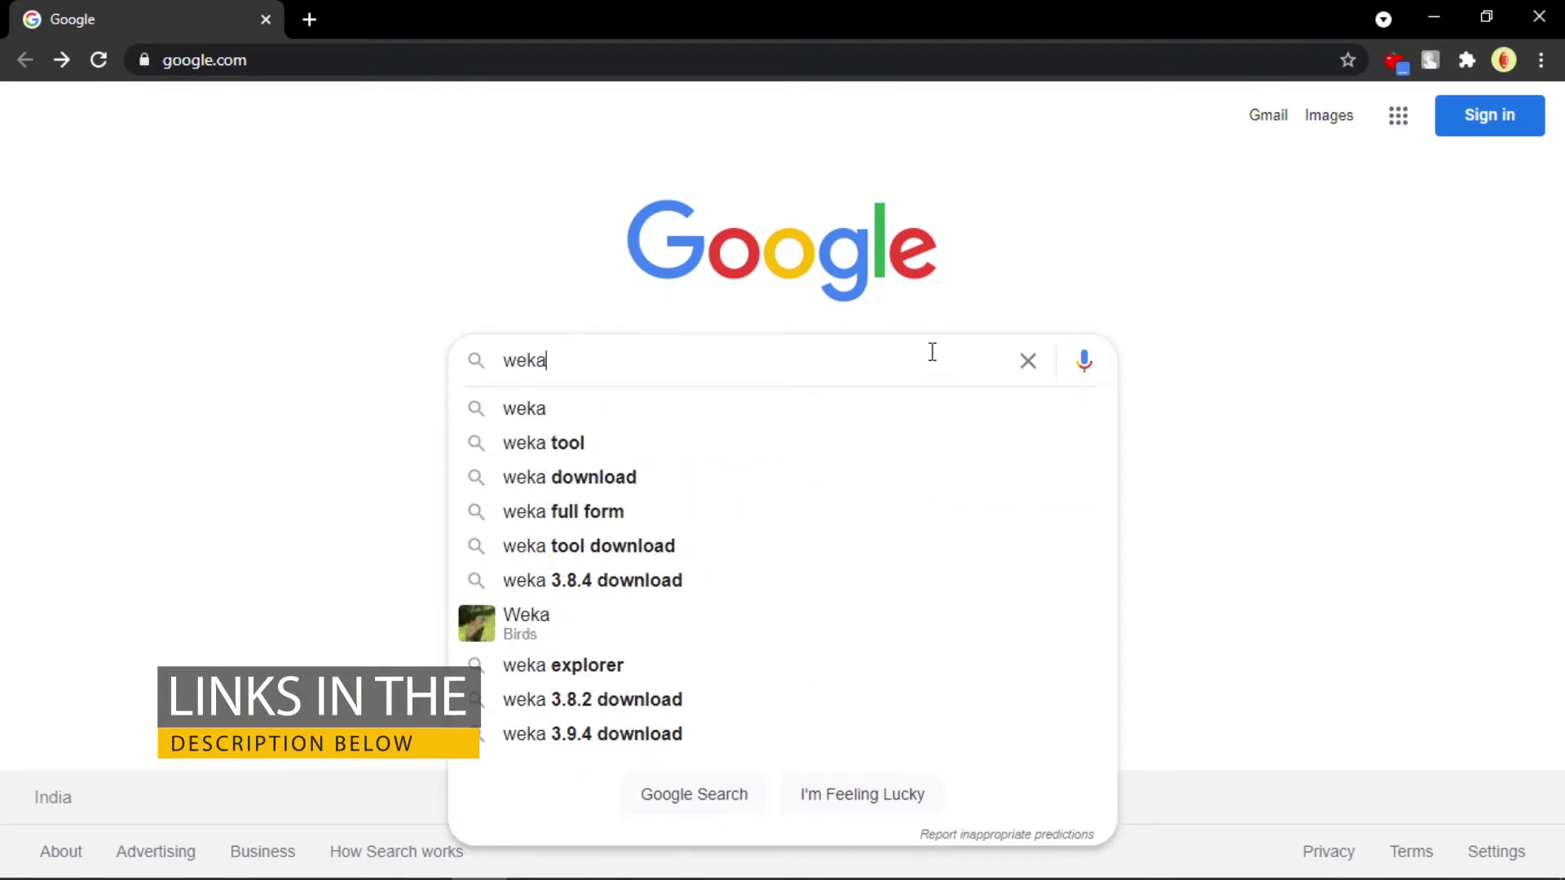
type("d")
key("Down")
key("Down")
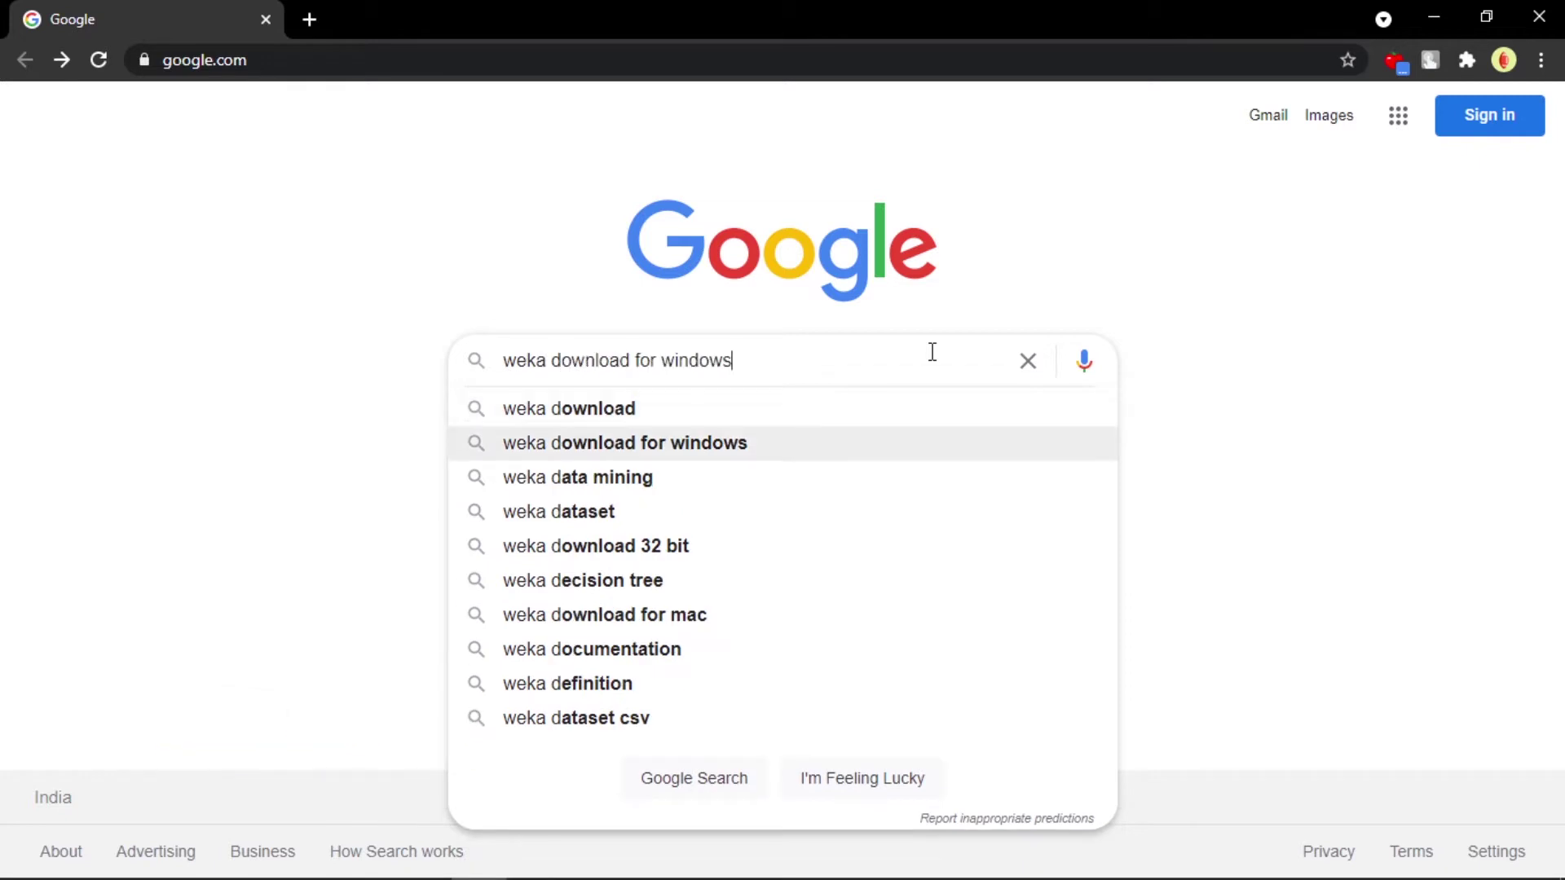
key("Return")
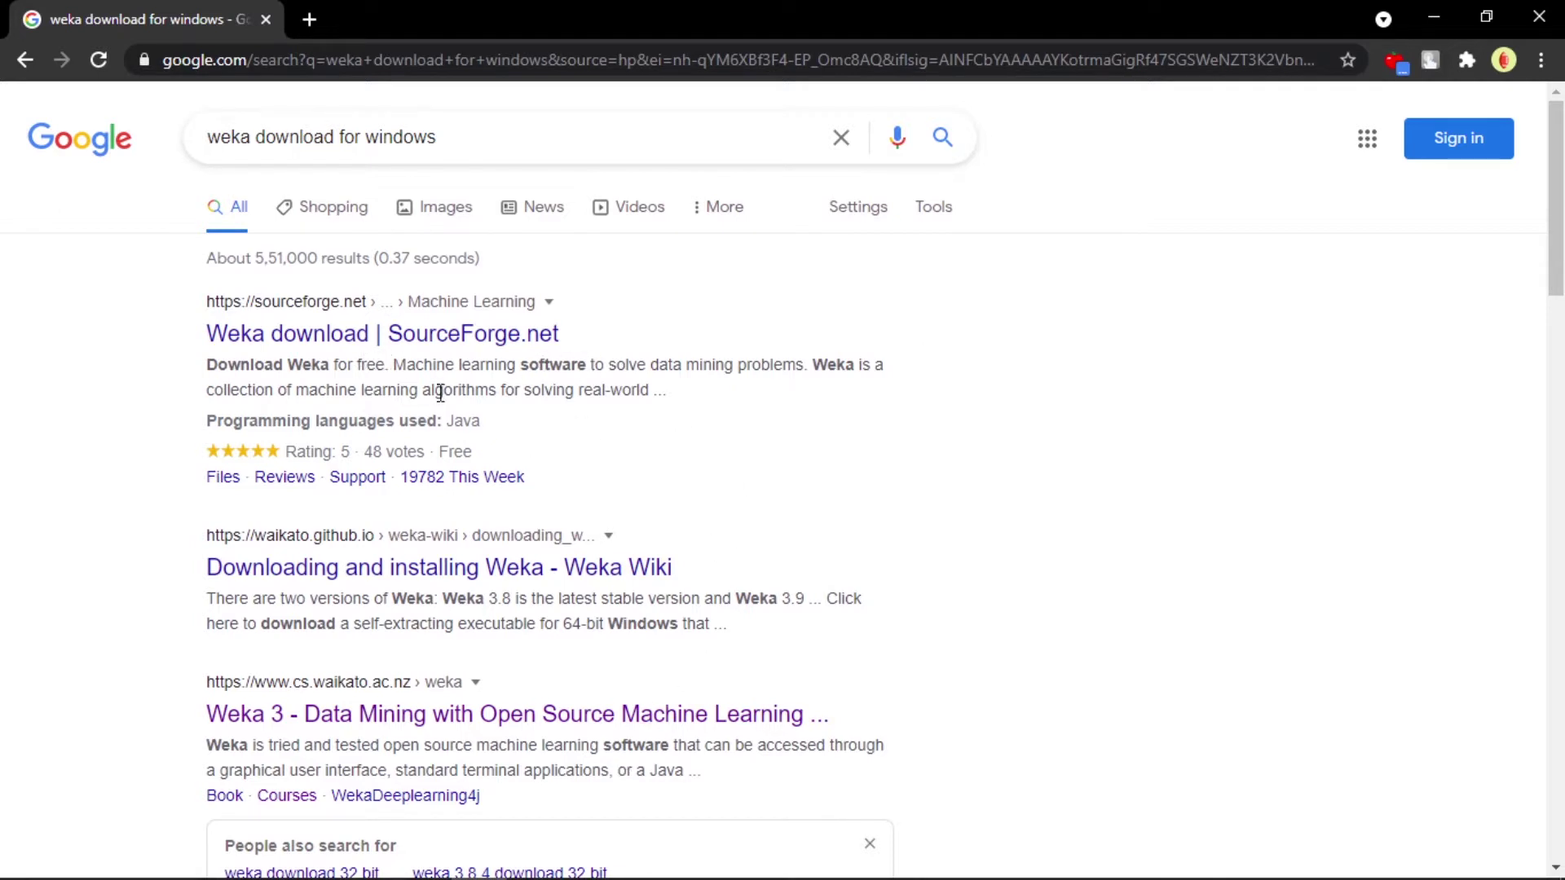
scroll(622, 458, "down", 3)
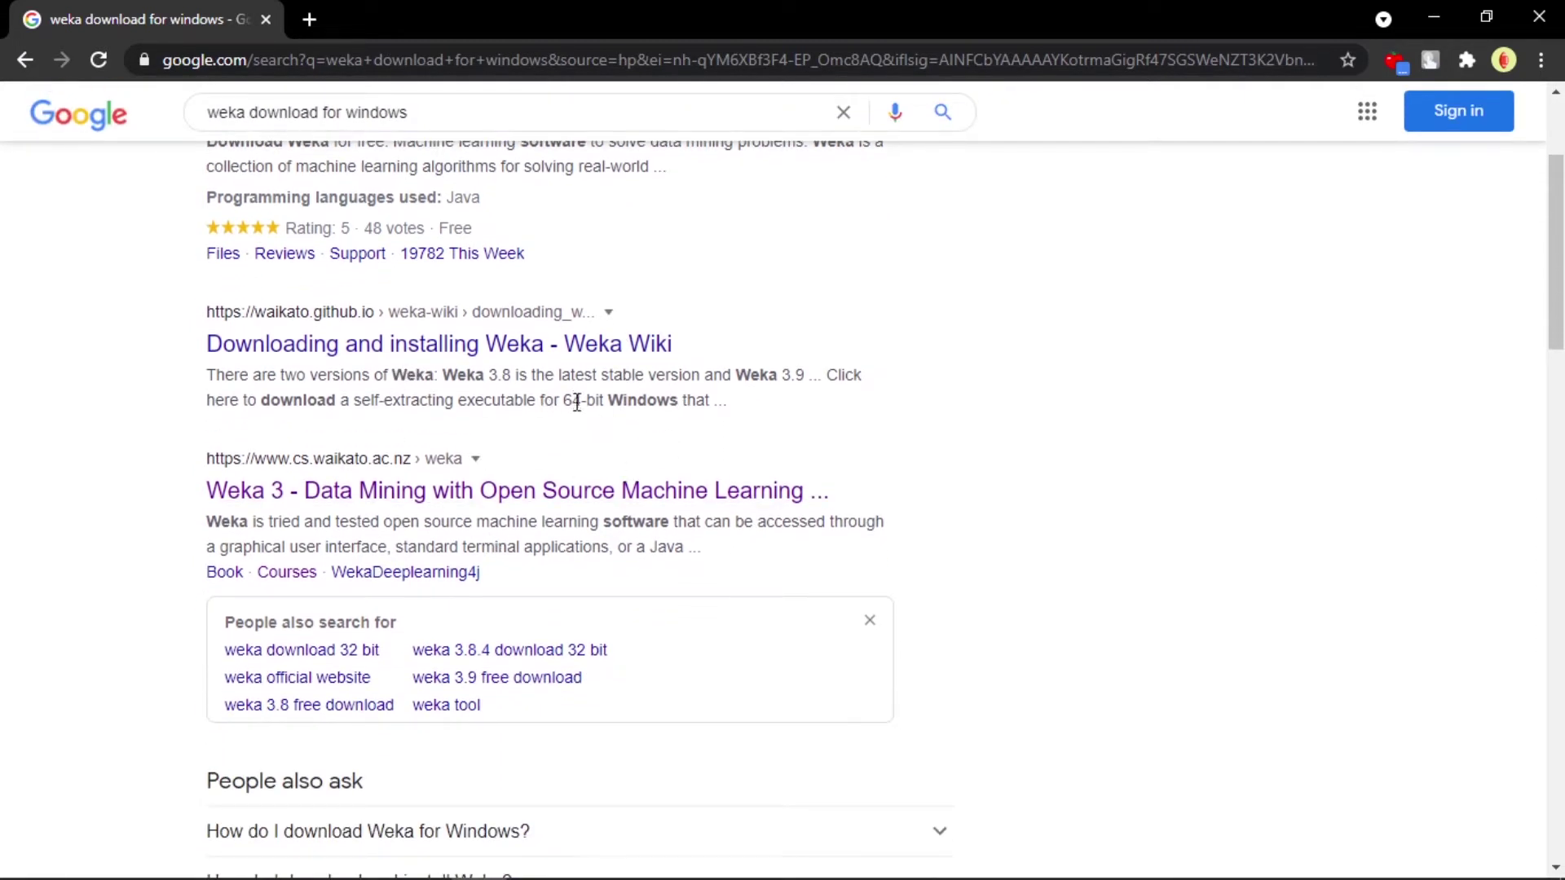
scroll(559, 517, "down", 2)
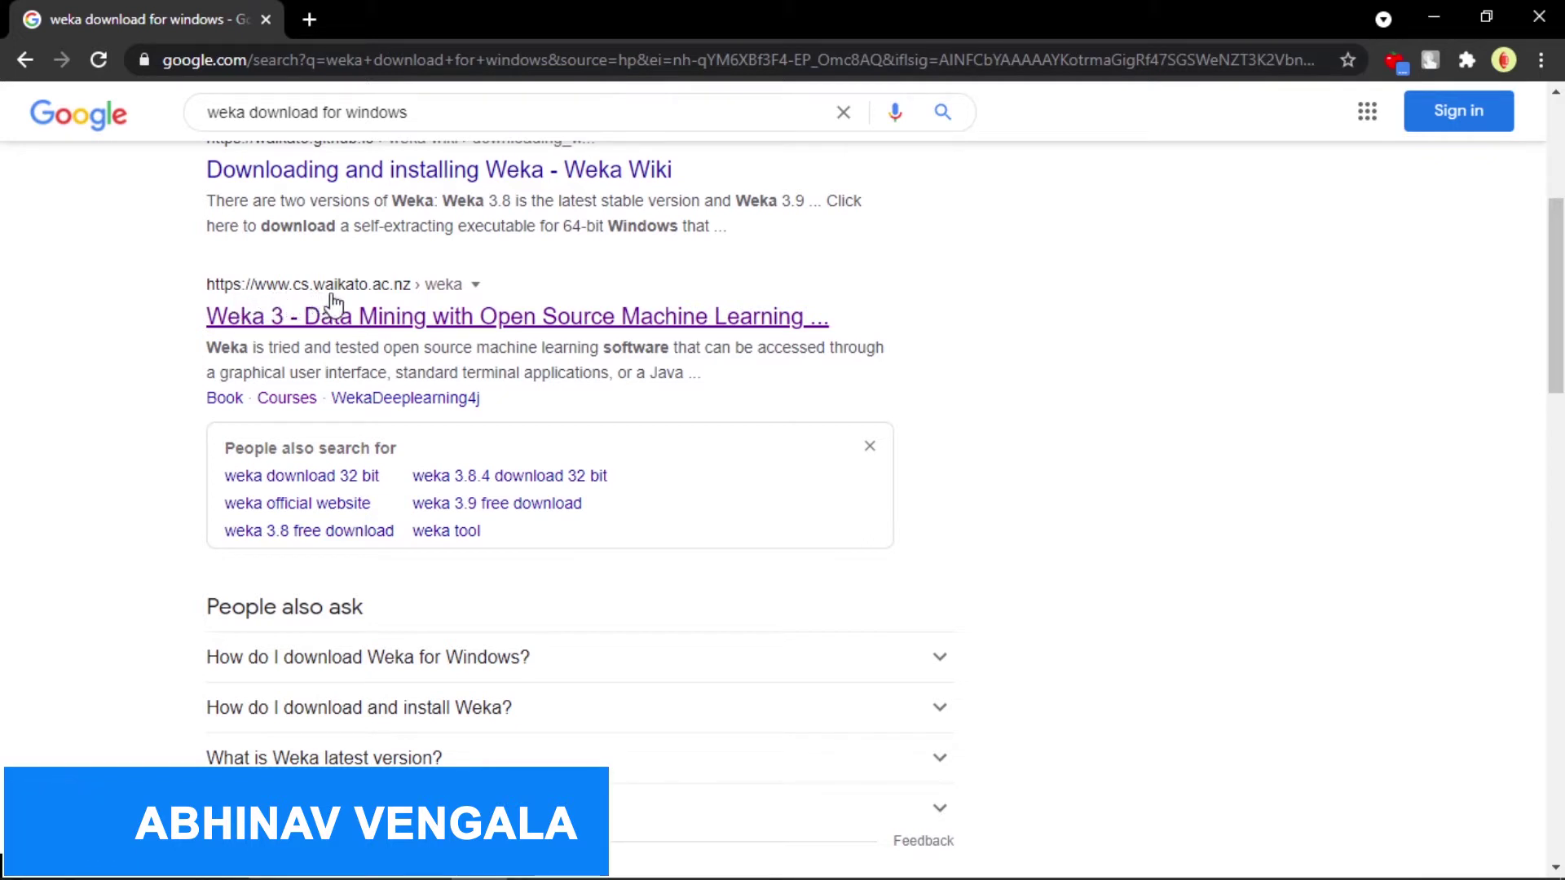
Open the 'Weka 3 - Data Mining with Open Source Machine Learning' site and scroll to its Download, Docs, Courses, Book links
left_click(501, 324)
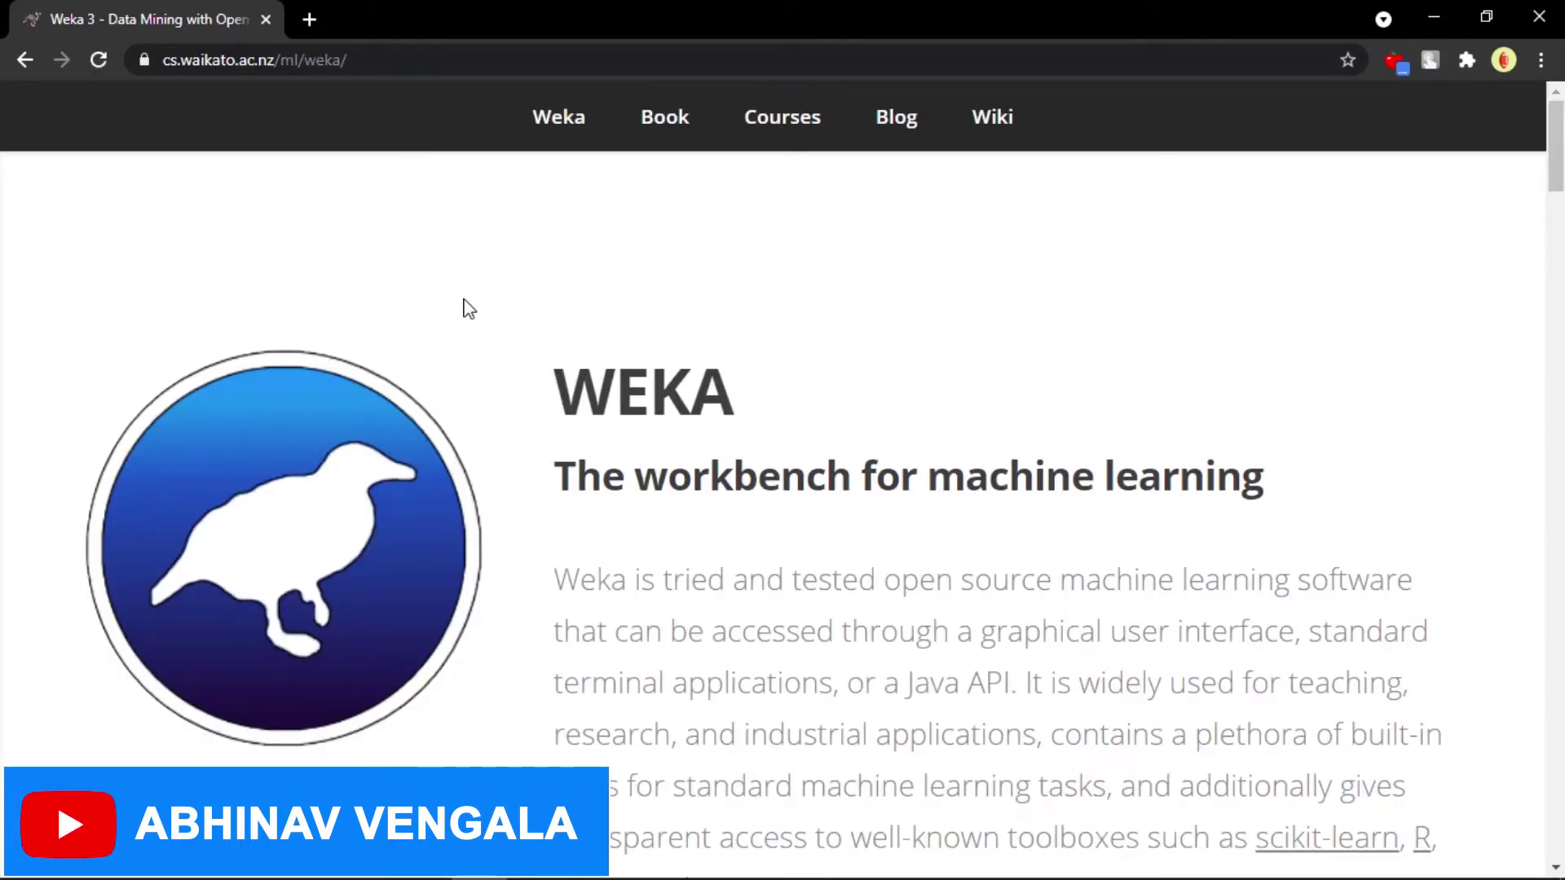
double_click(603, 400)
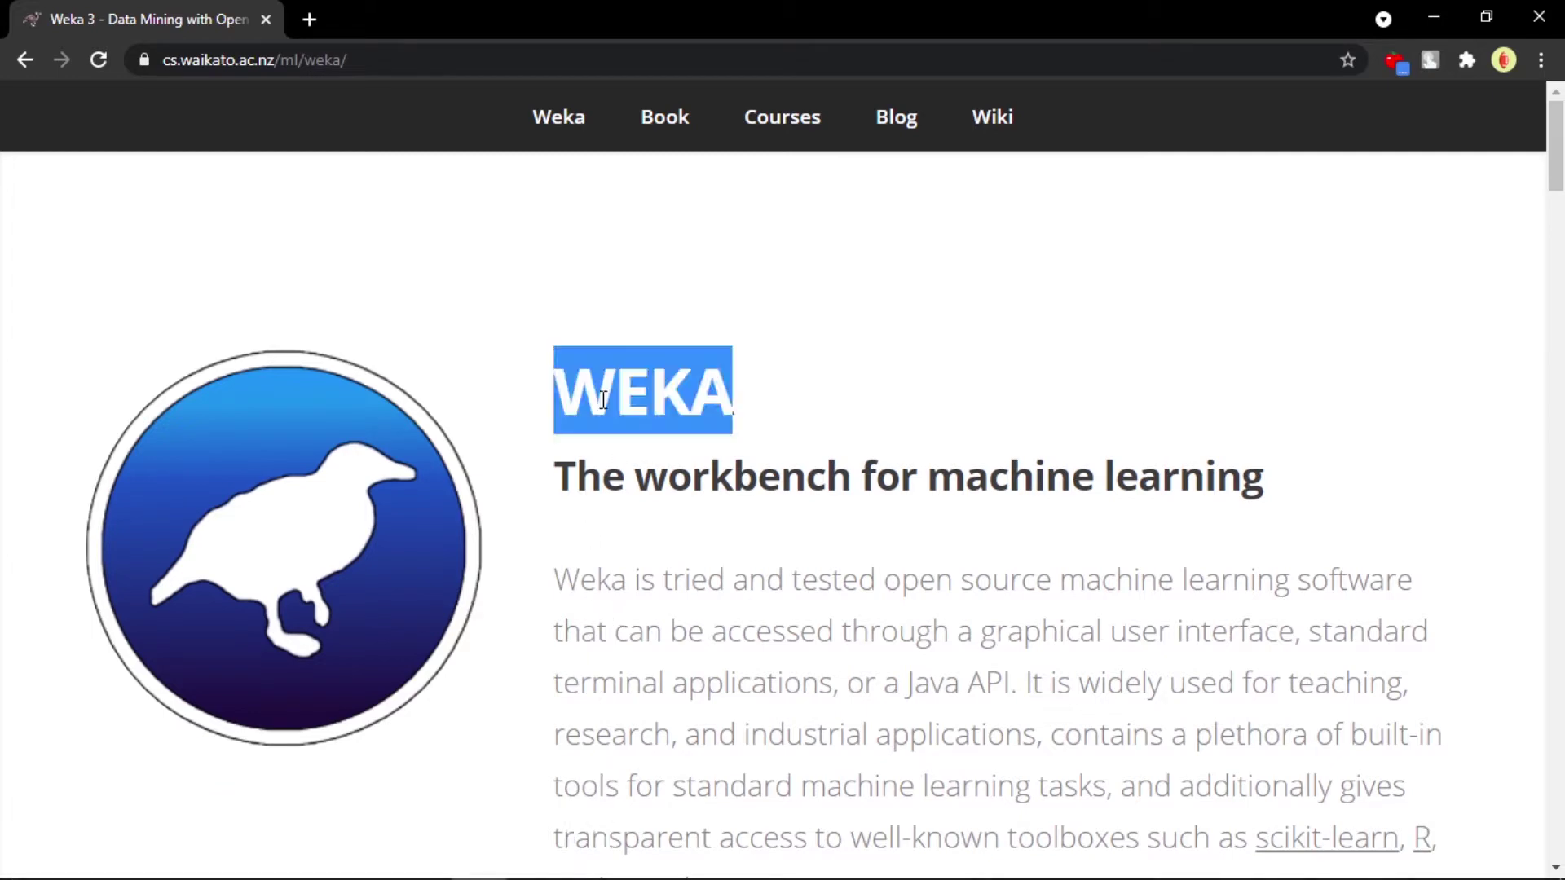
left_click(588, 439)
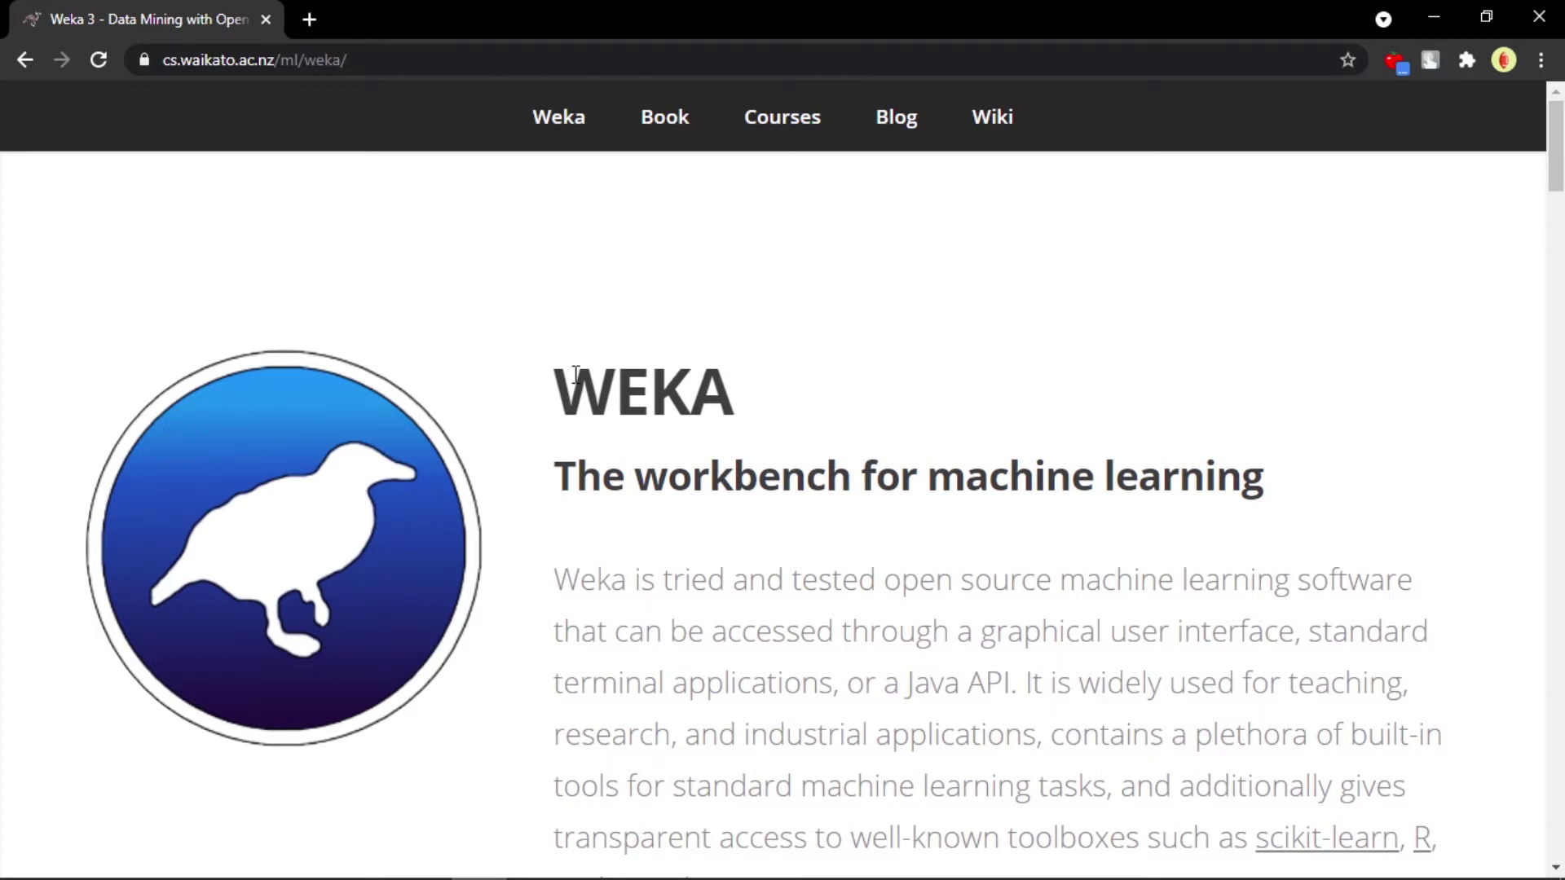
scroll(799, 426, "down", 2)
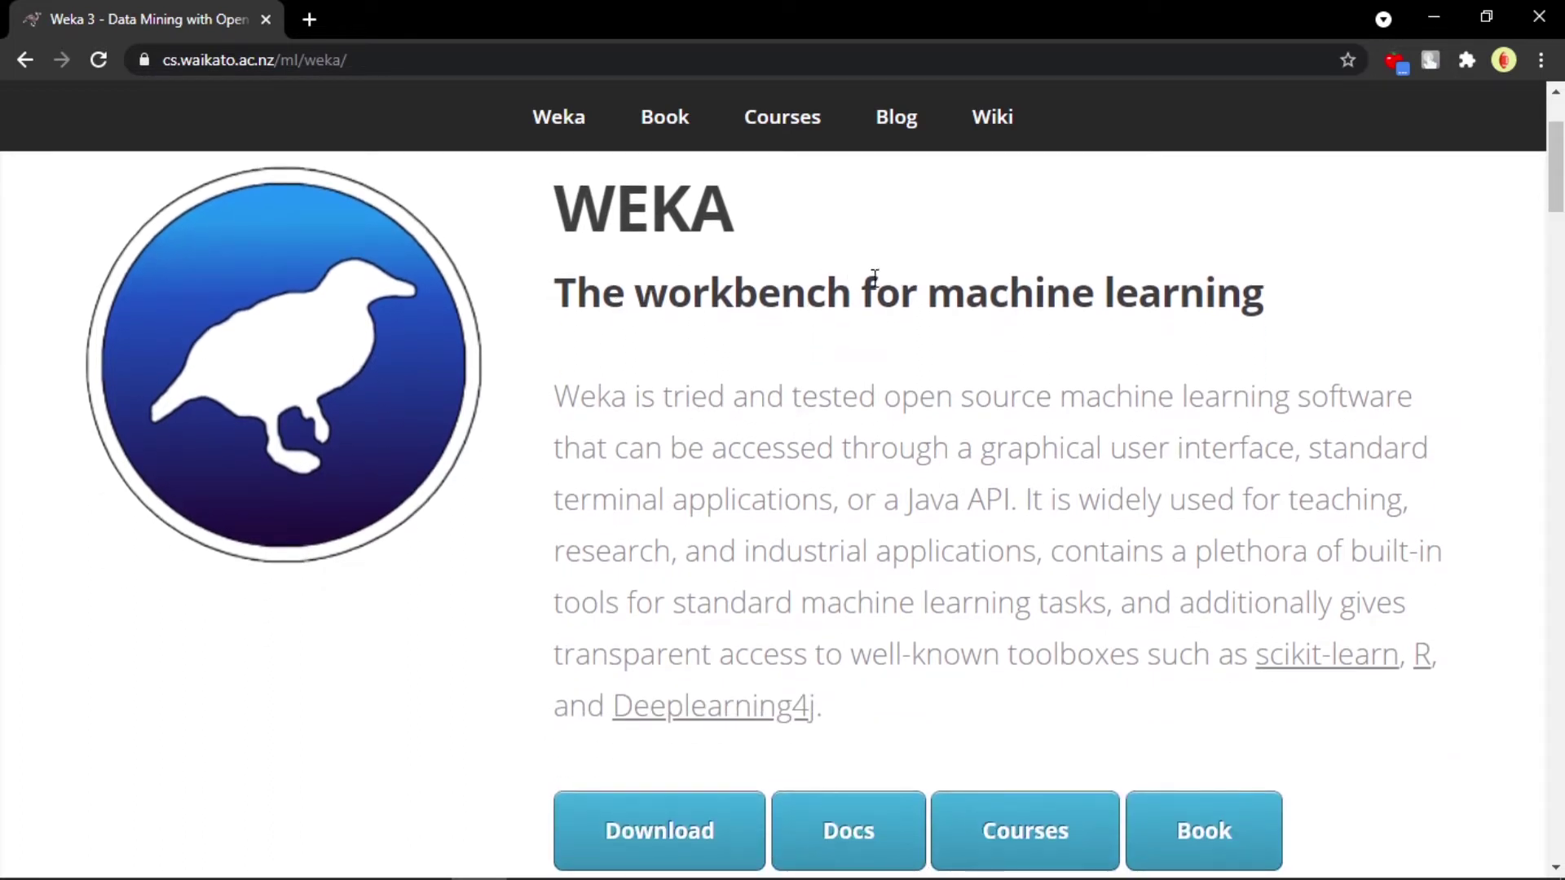
scroll(842, 437, "down", 1)
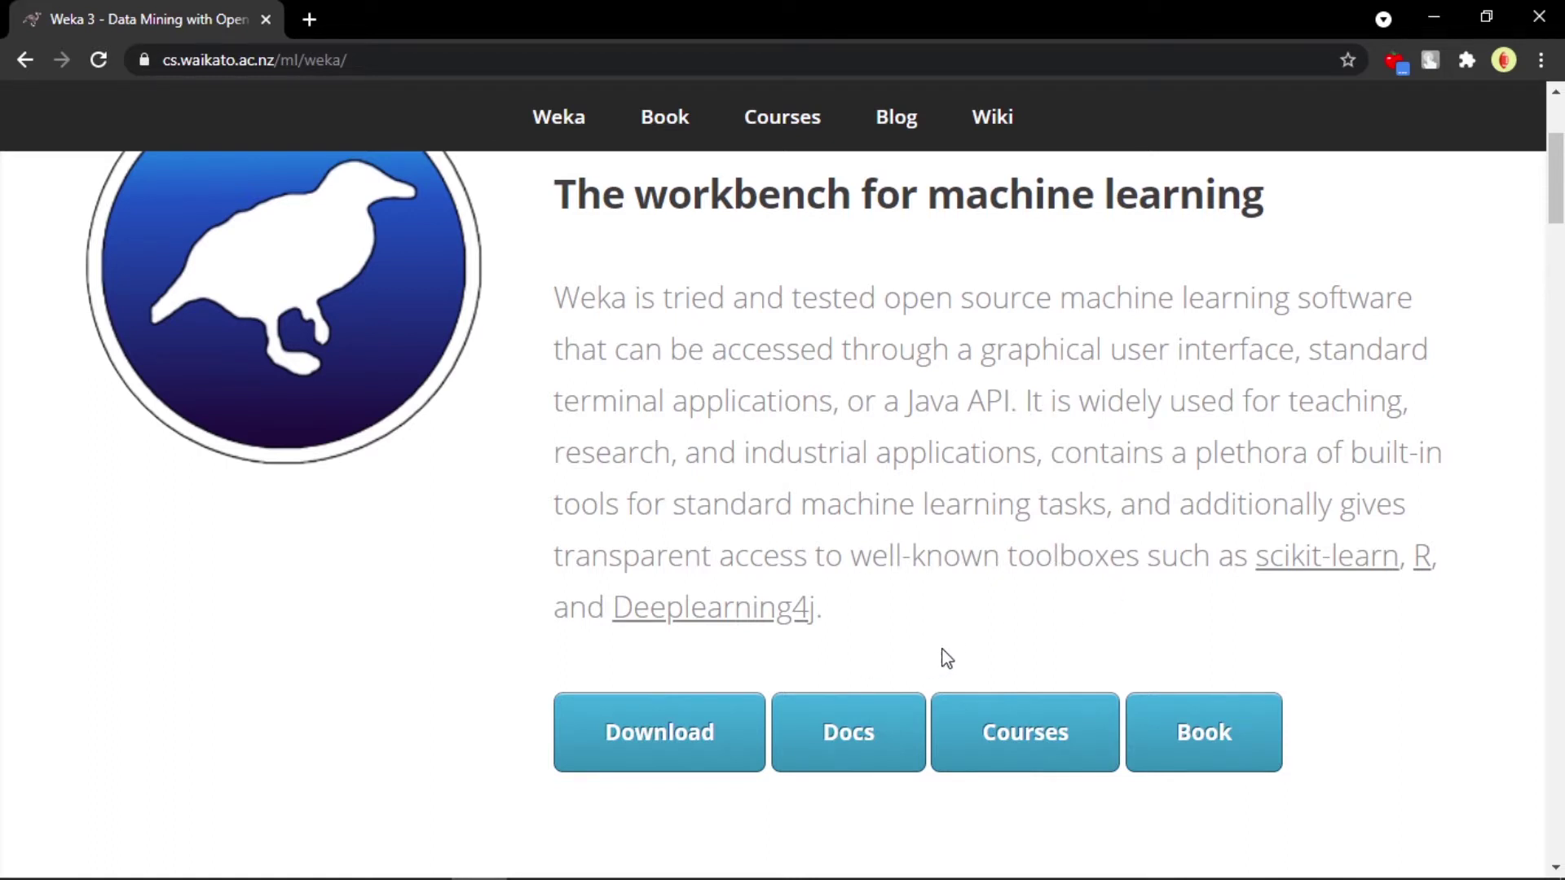
scroll(951, 657, "down", 1)
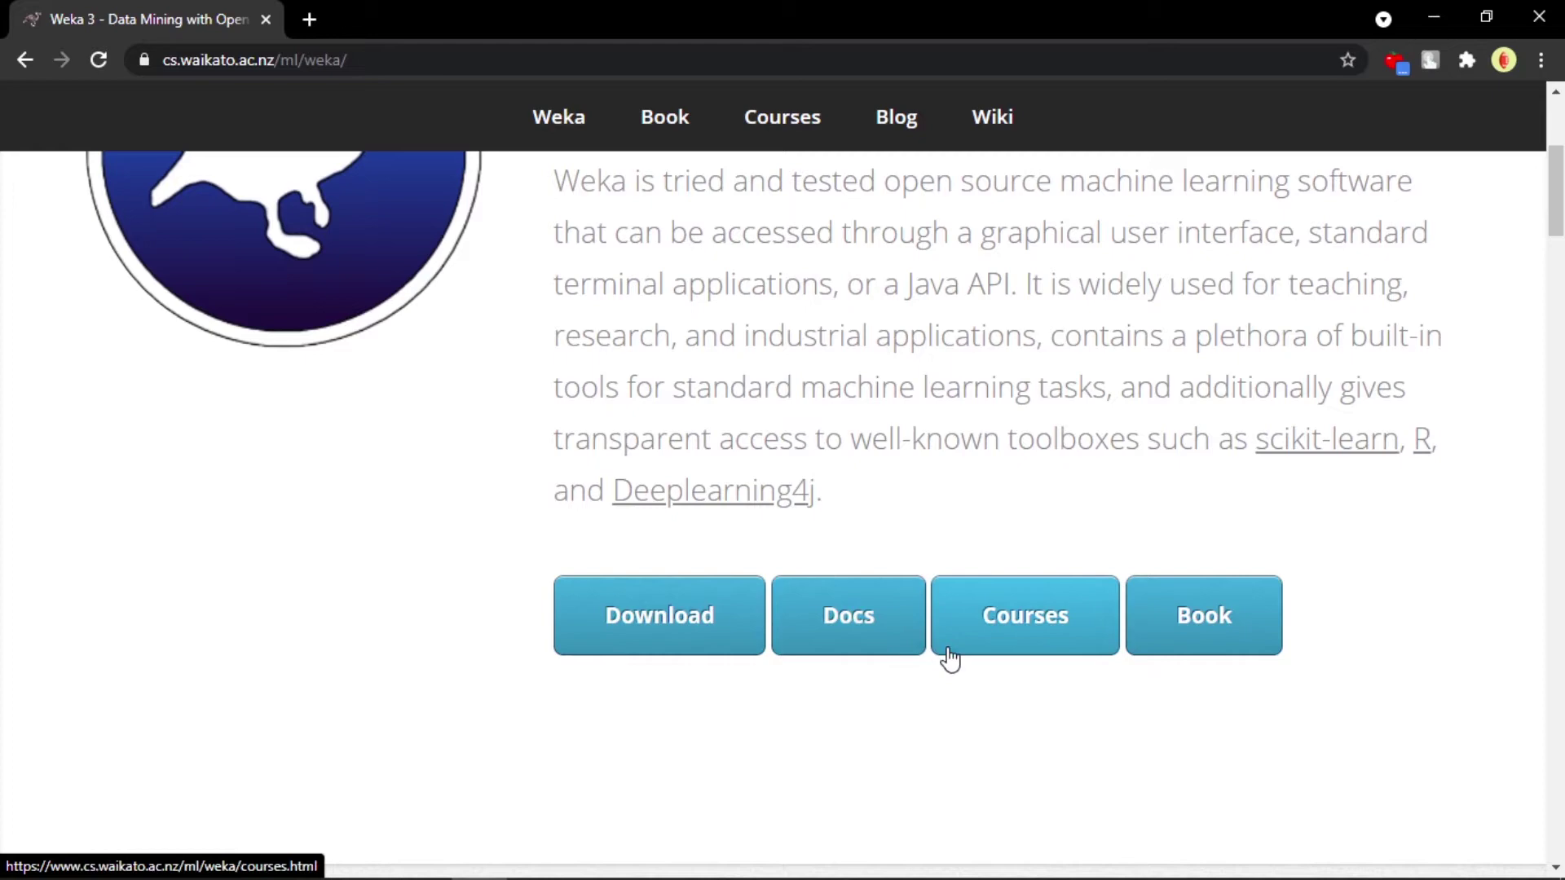
Browse the Courses page's free course list, such as Data Mining with Weka, then return to the top
left_click(1034, 628)
scroll(744, 633, "down", 7)
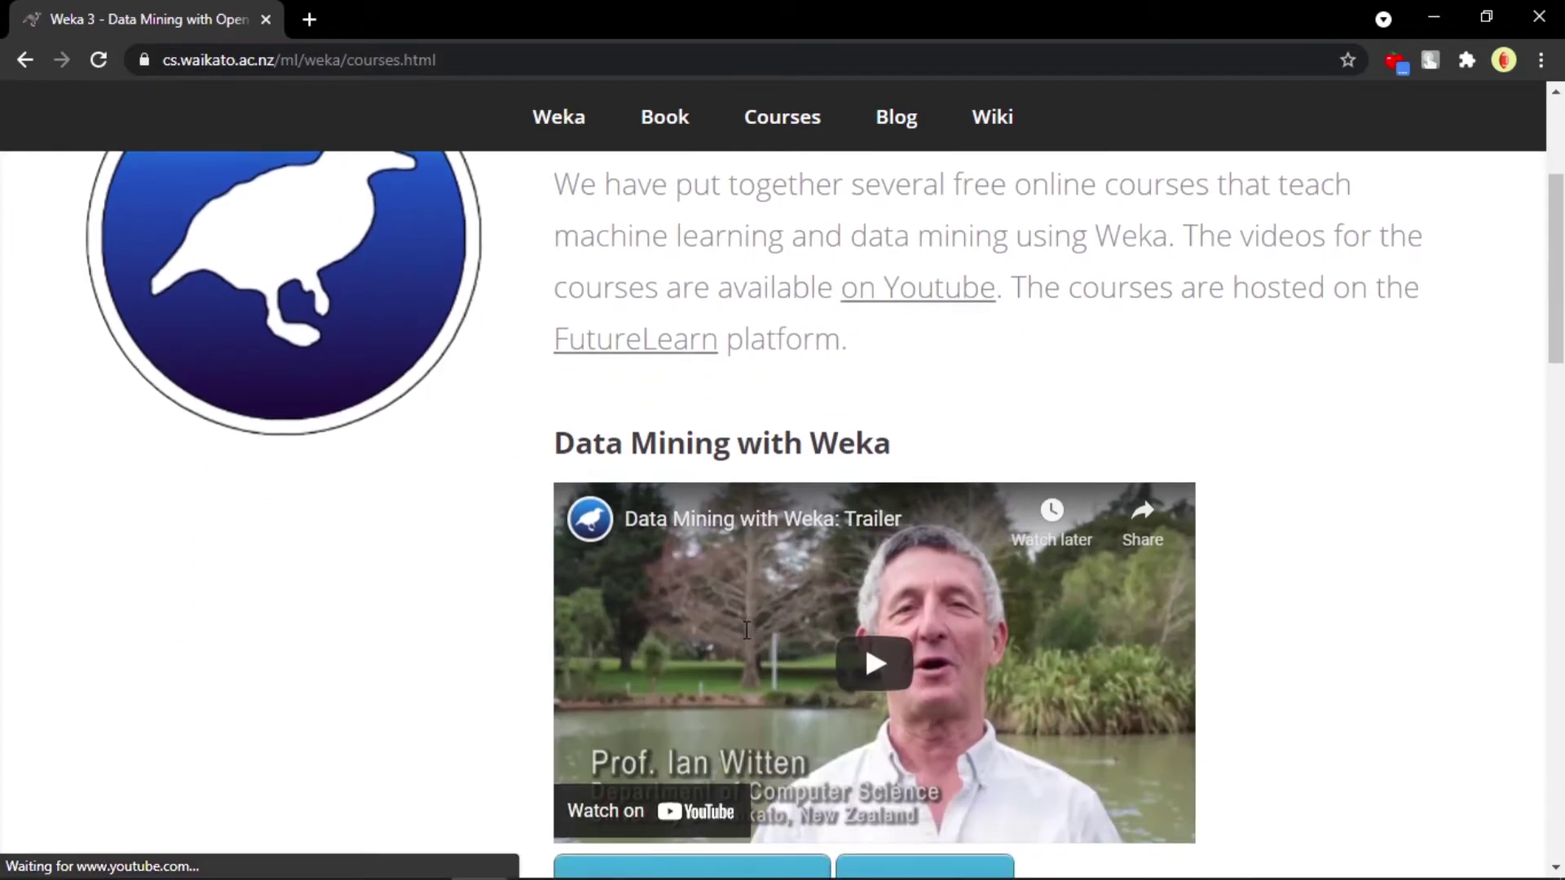
scroll(549, 781, "down", 8)
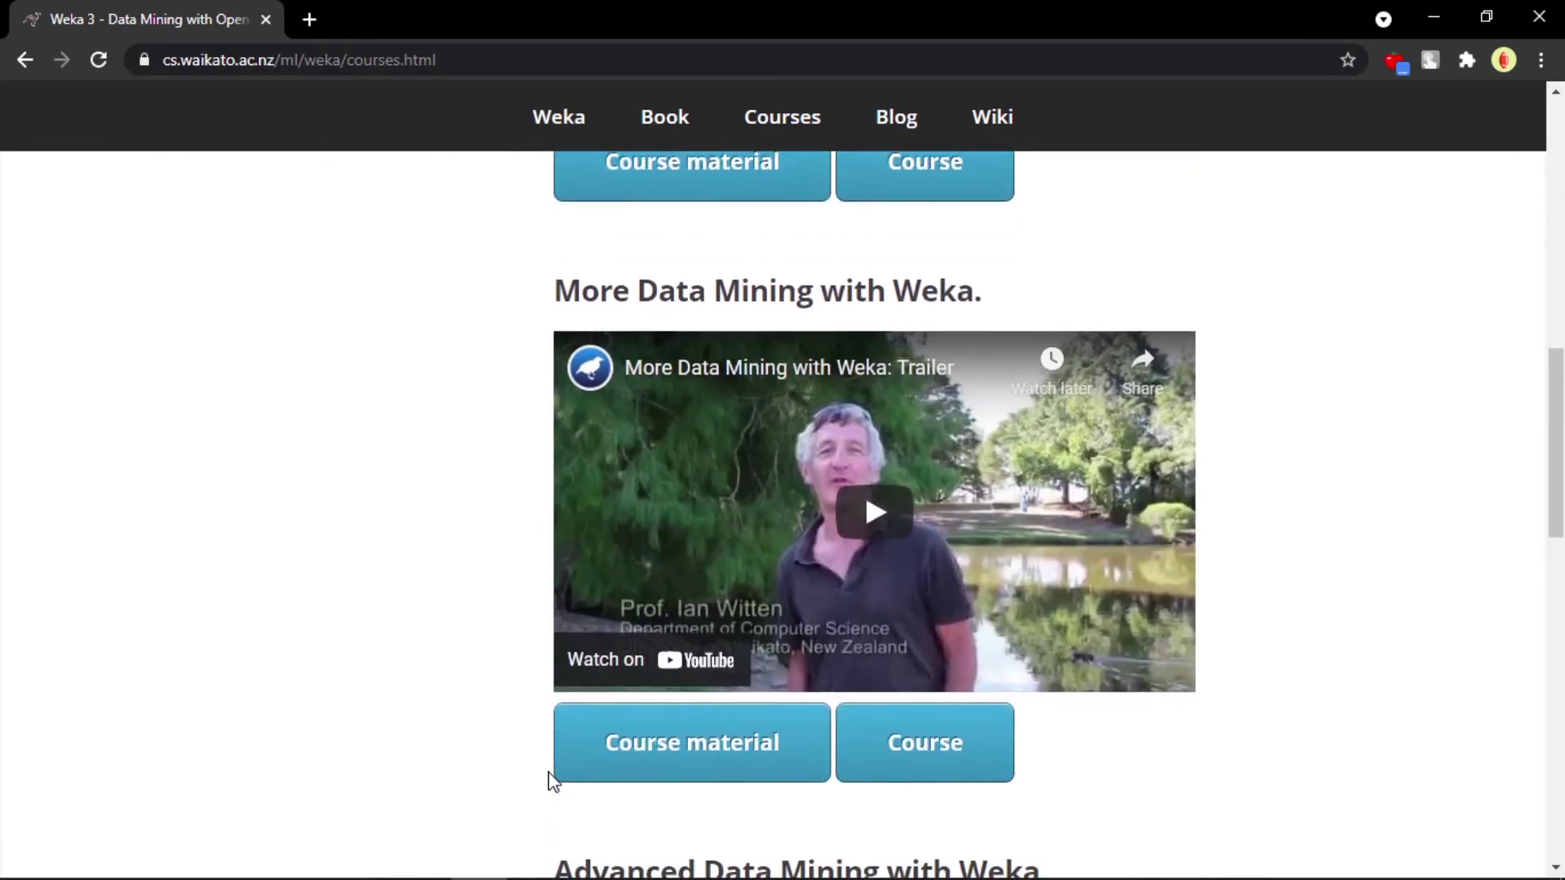
scroll(550, 781, "up", 5)
scroll(549, 781, "up", 10)
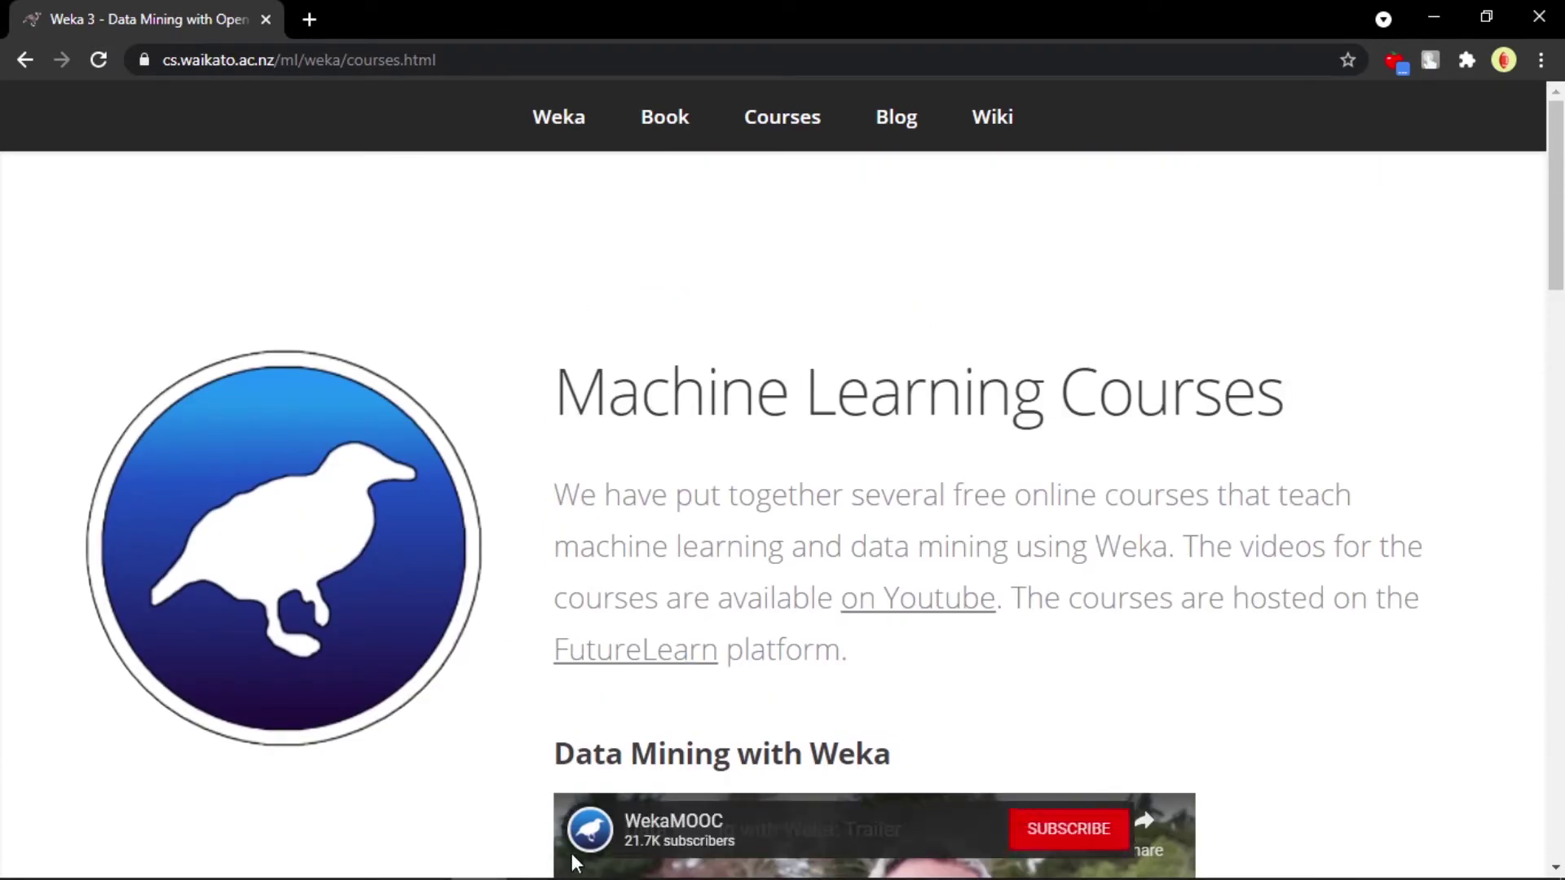
left_click(24, 65)
scroll(279, 401, "down", 2)
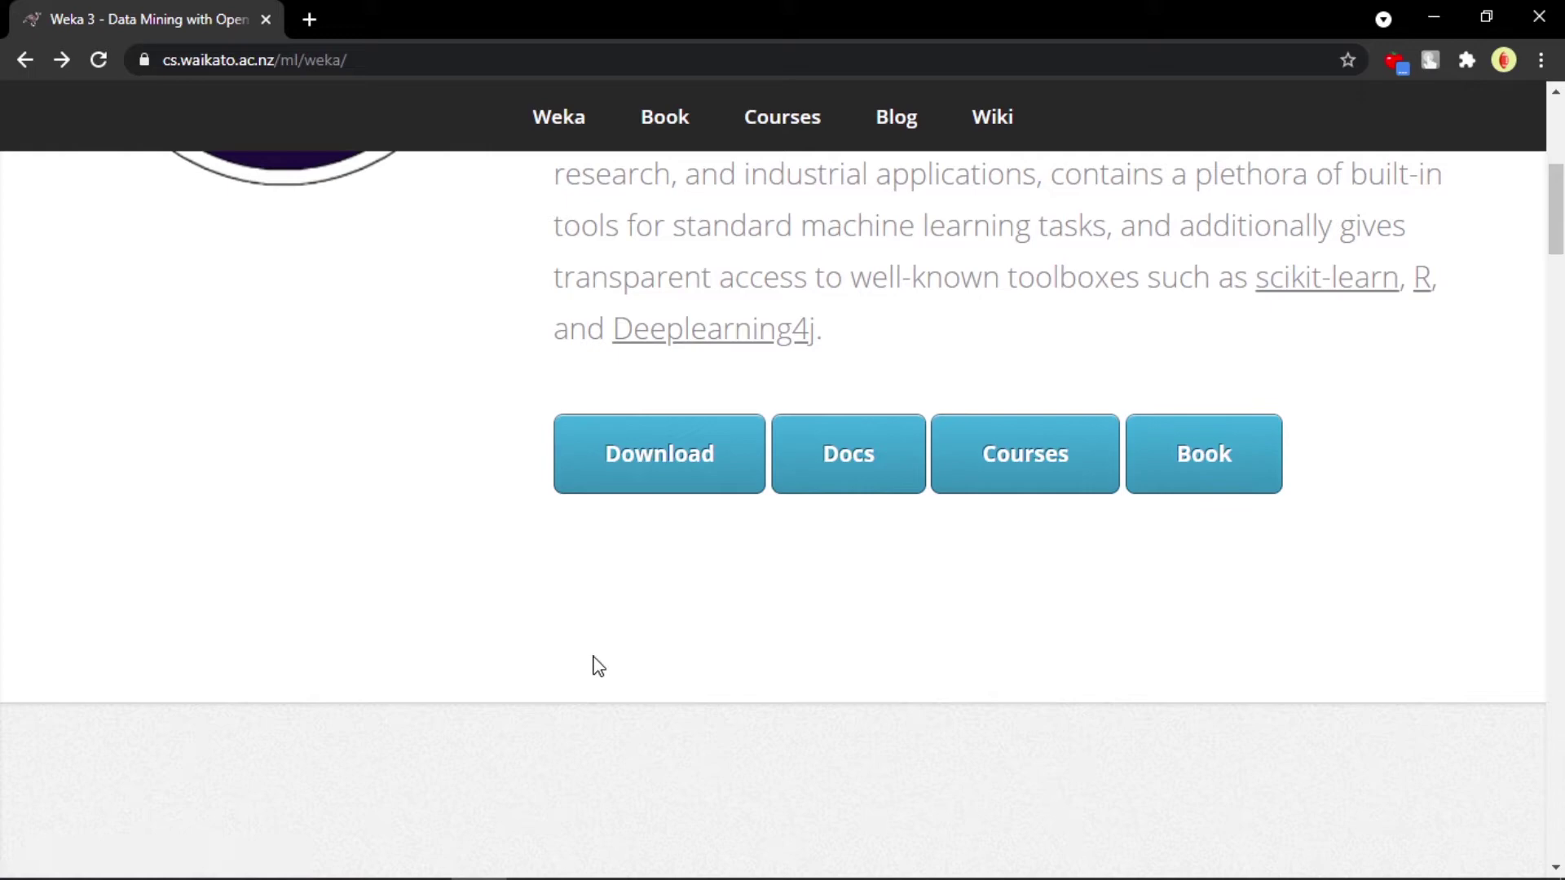
scroll(599, 666, "down", 10)
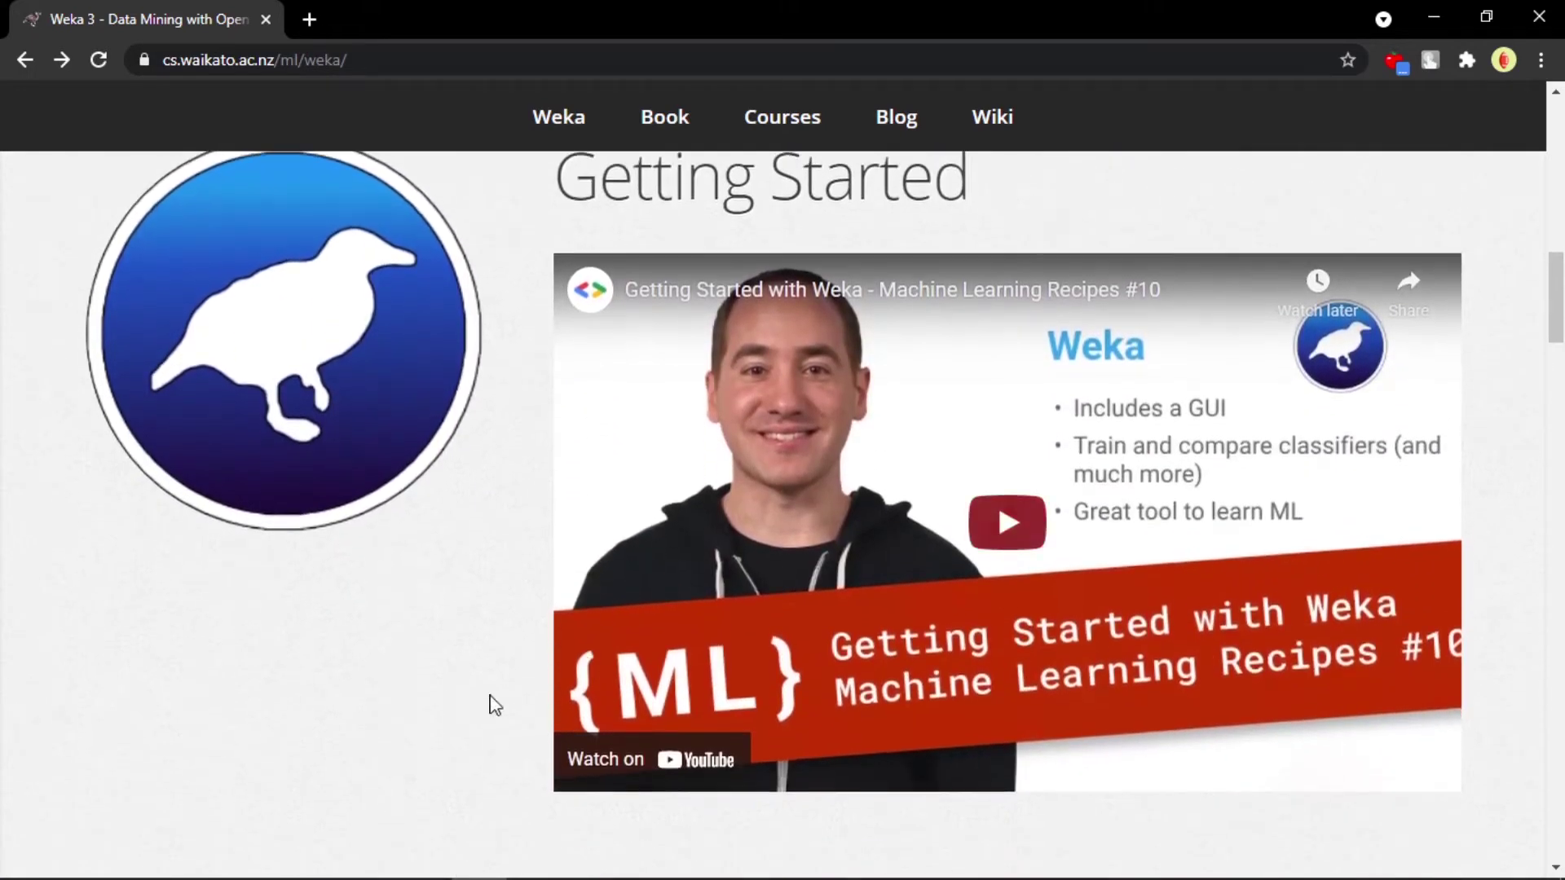
scroll(536, 726, "down", 3)
scroll(536, 725, "up", 4)
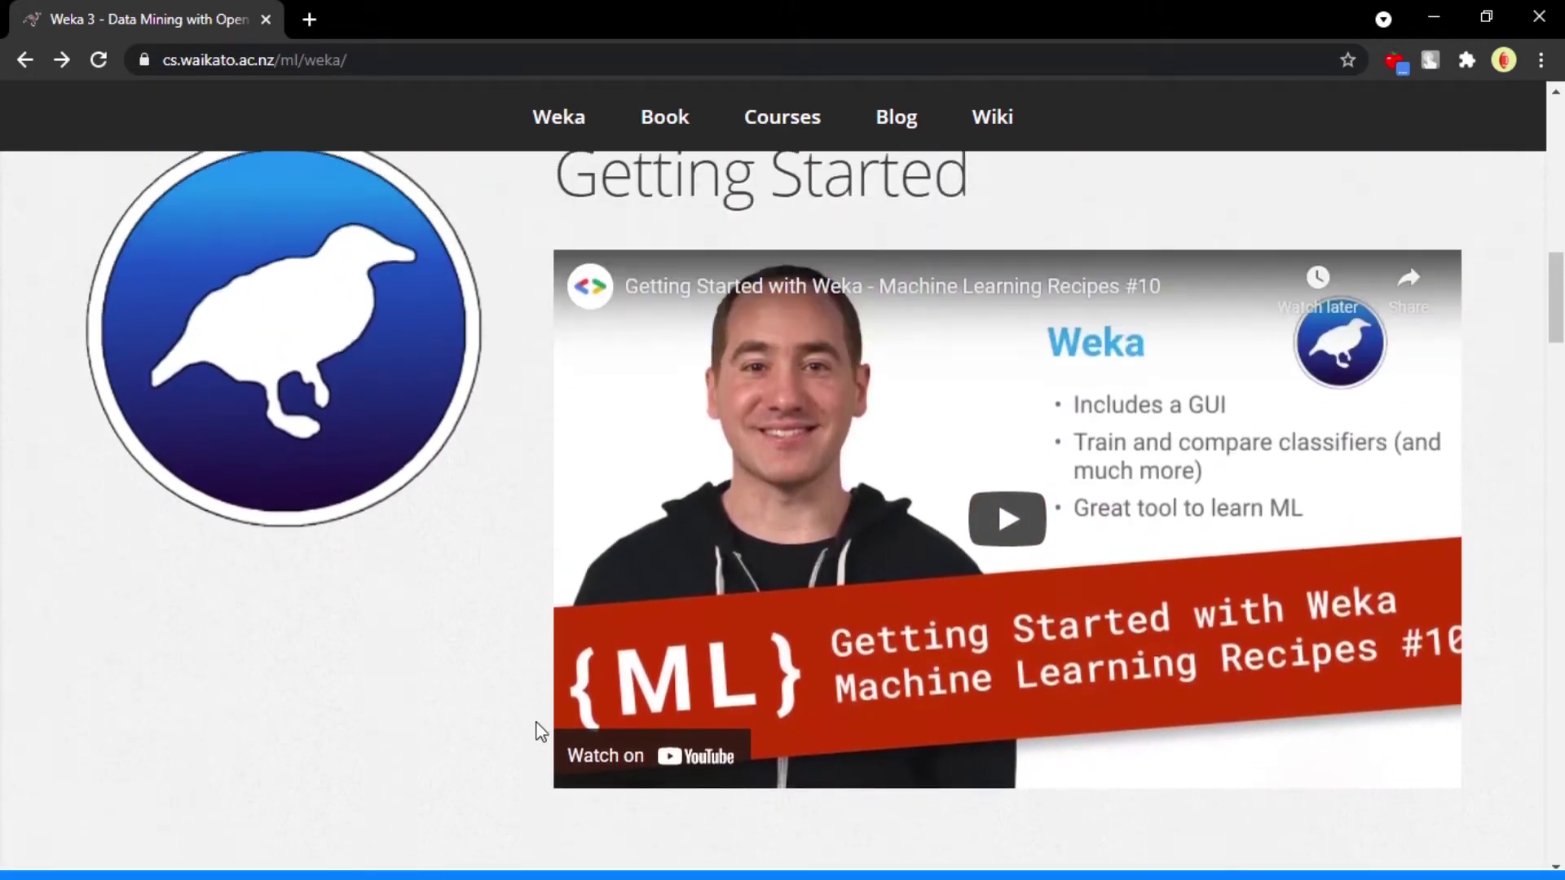
scroll(514, 789, "down", 10)
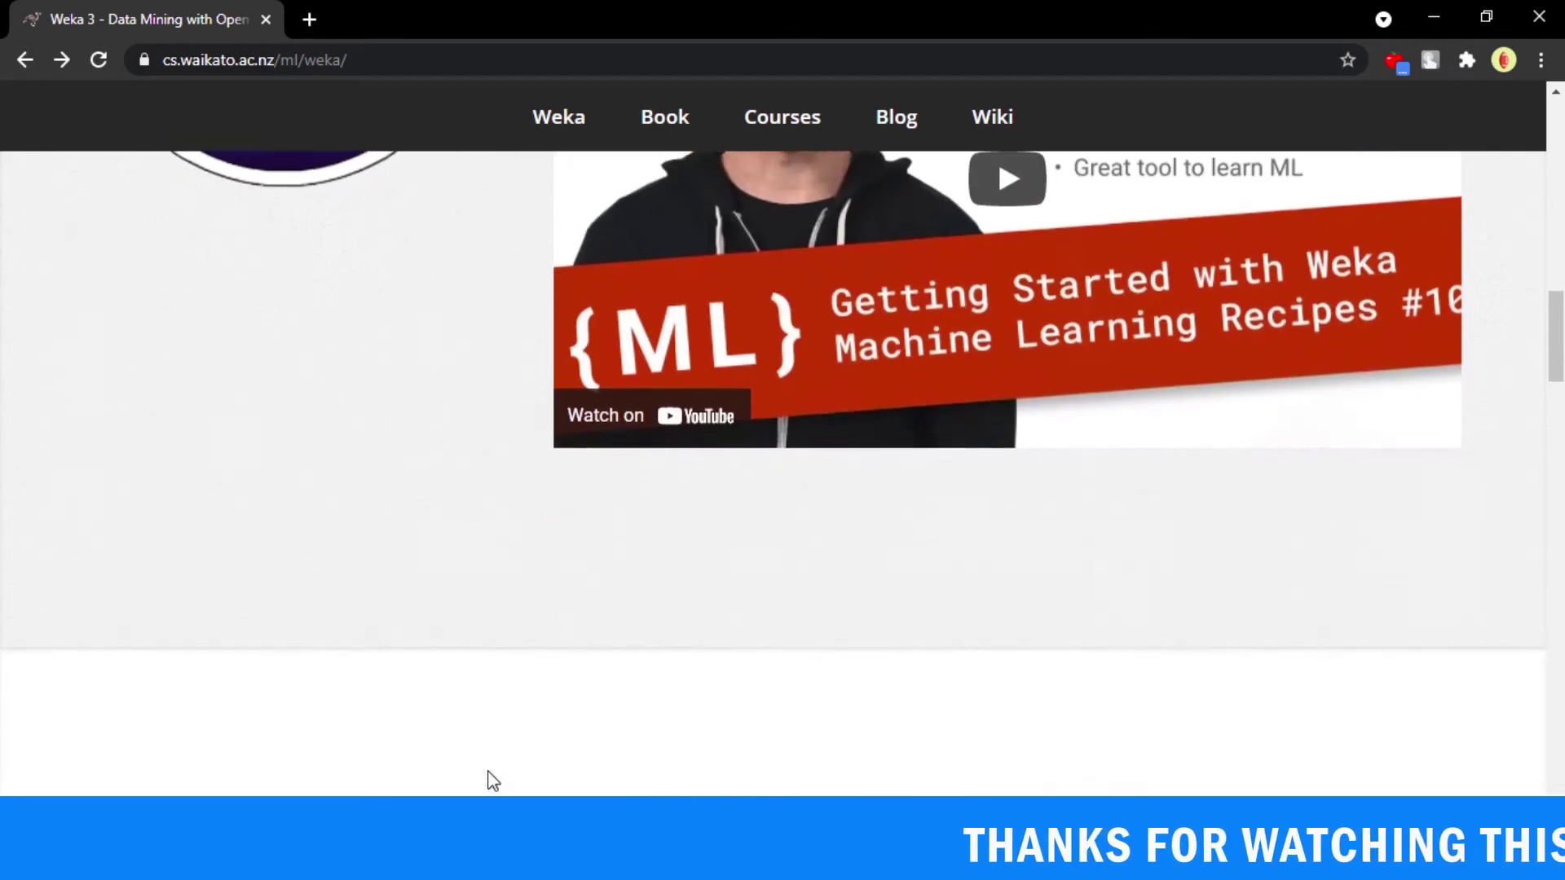
scroll(493, 781, "down", 10)
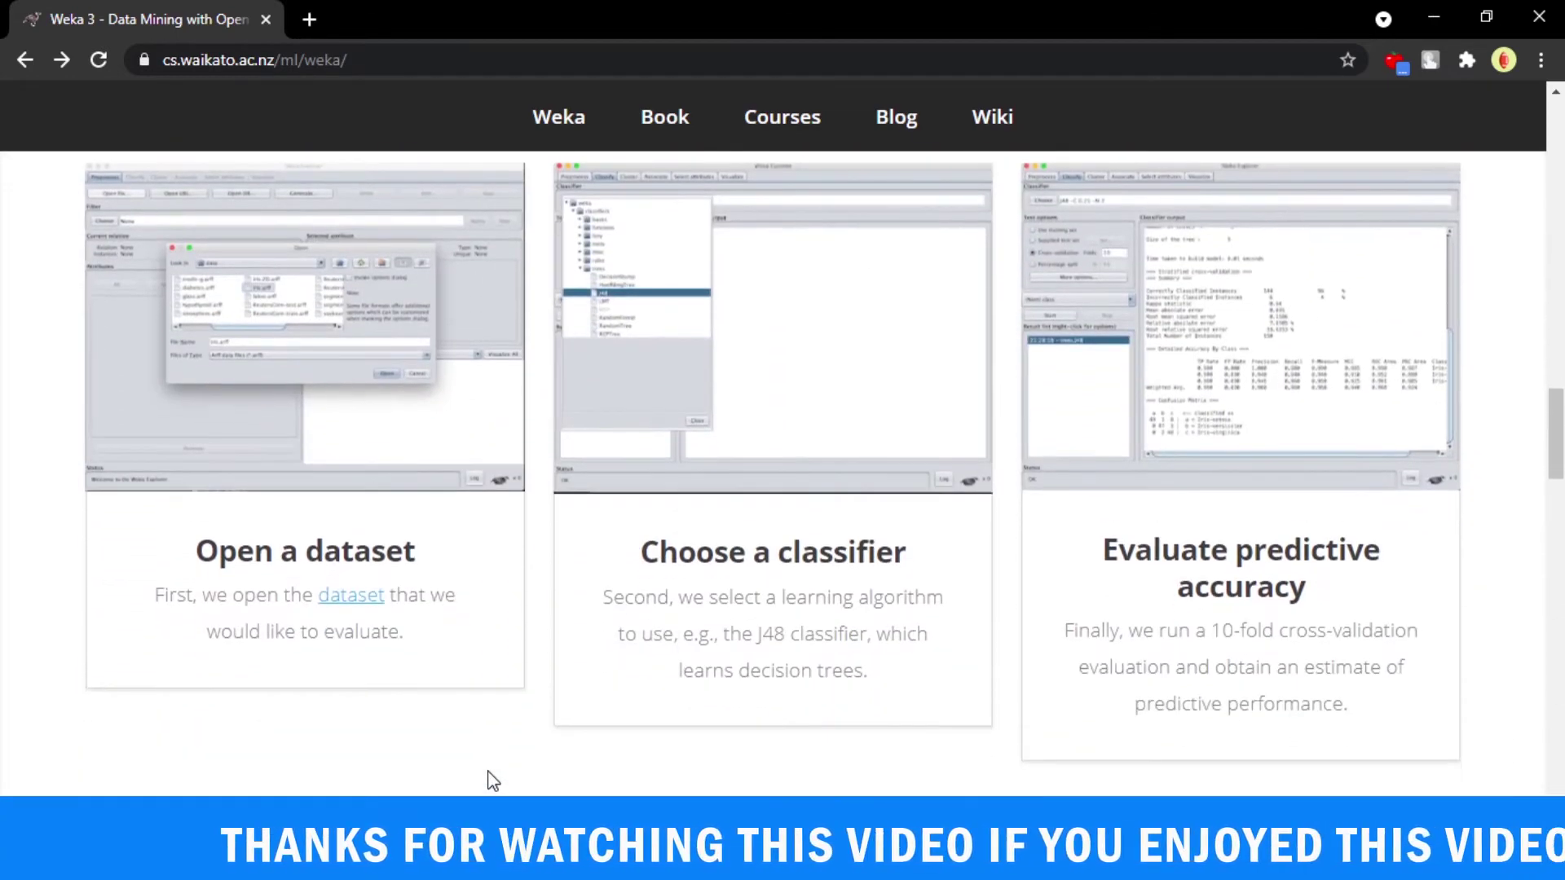
scroll(493, 781, "down", 15)
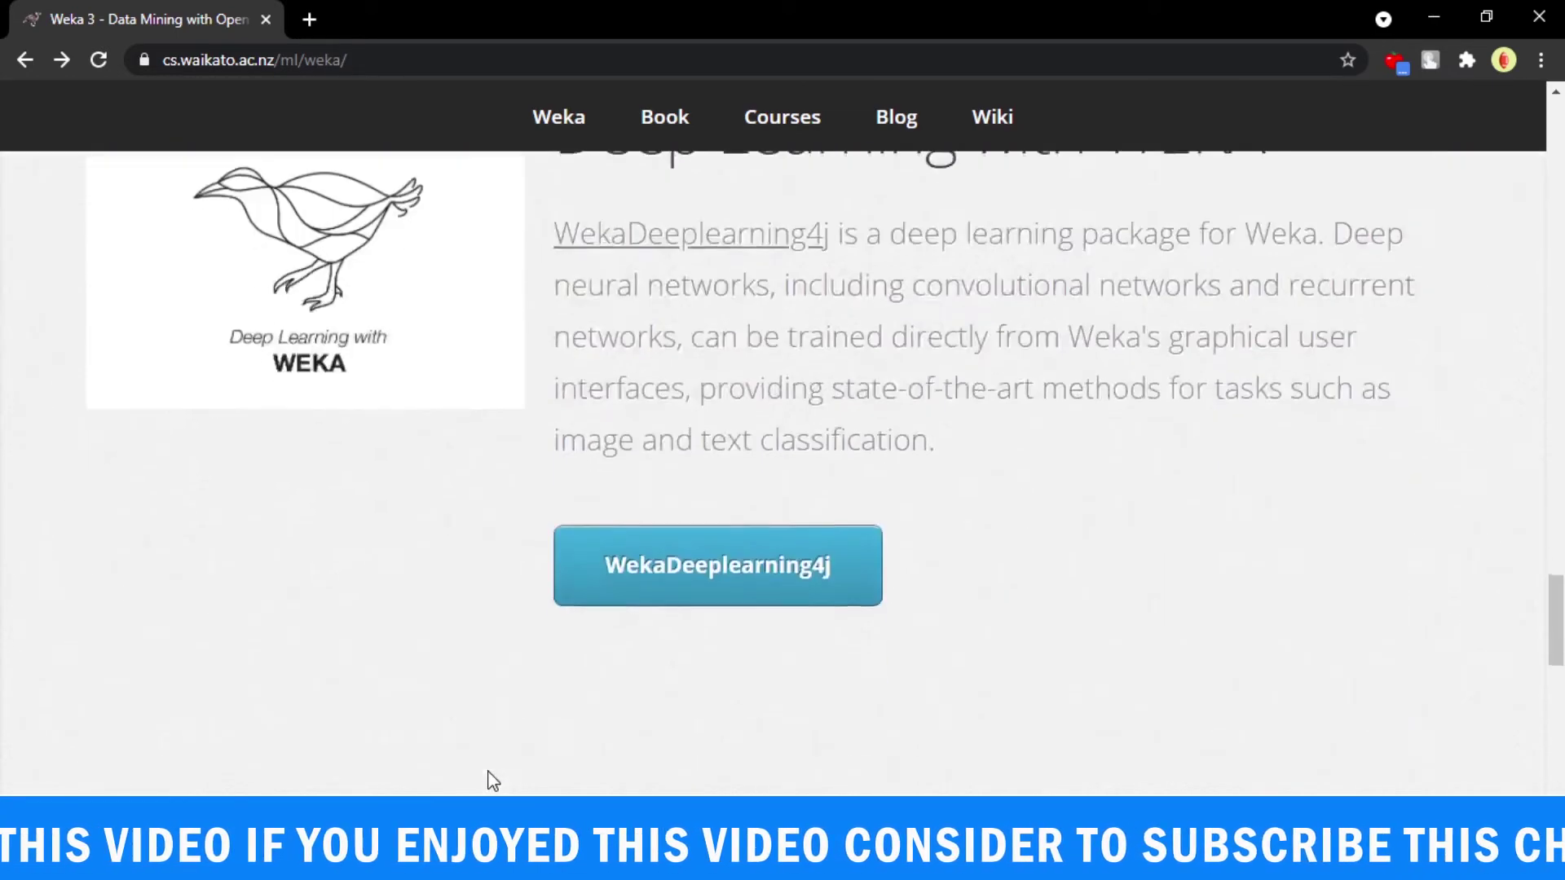
scroll(487, 770, "down", 5)
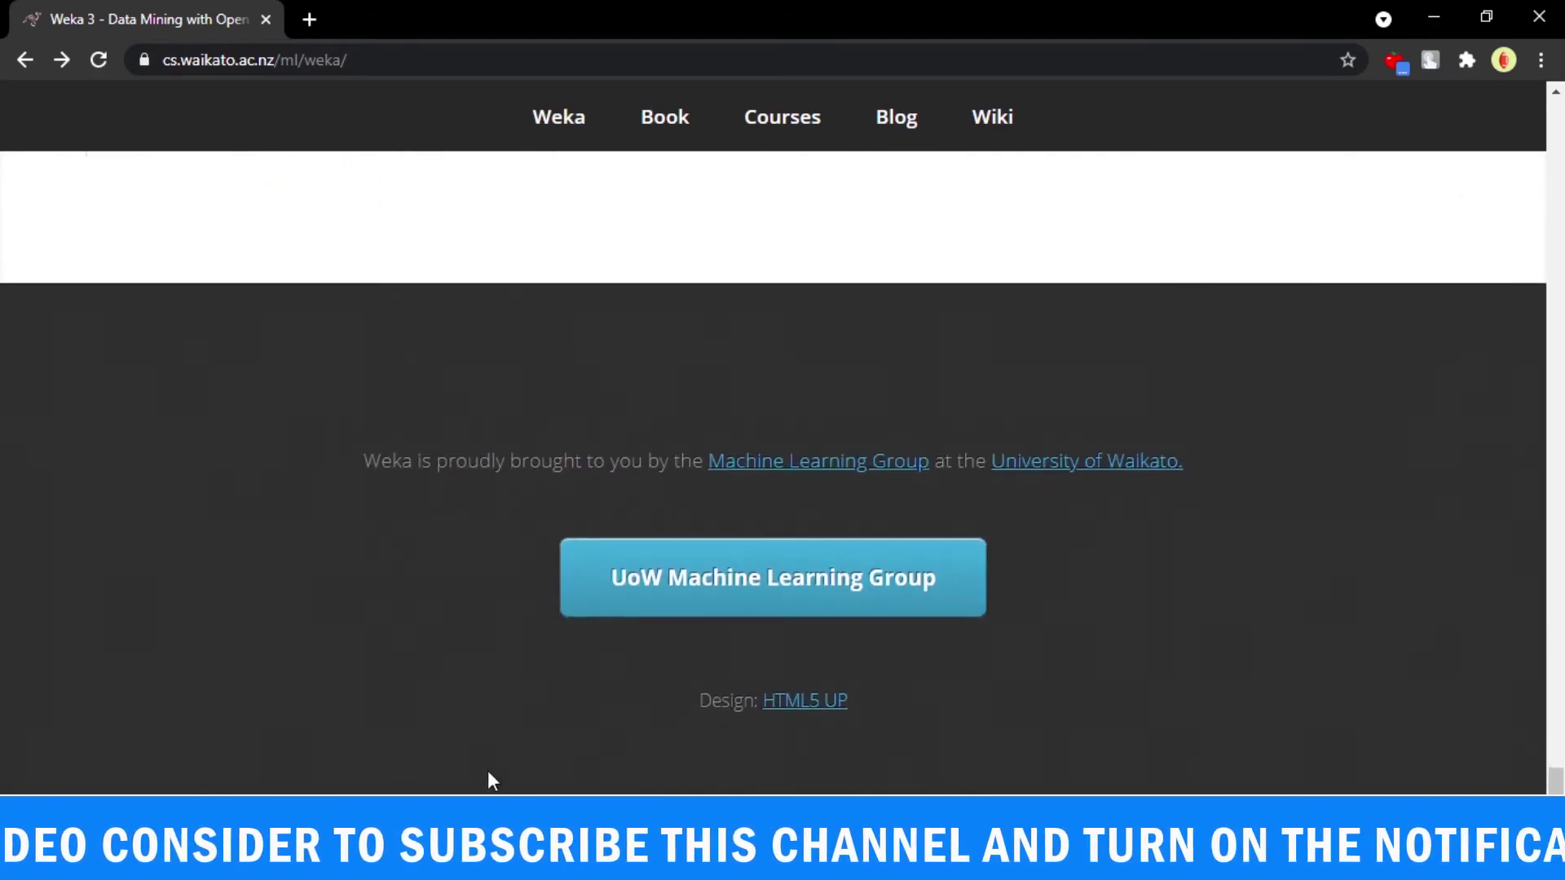
scroll(489, 775, "up", 10)
scroll(492, 781, "up", 20)
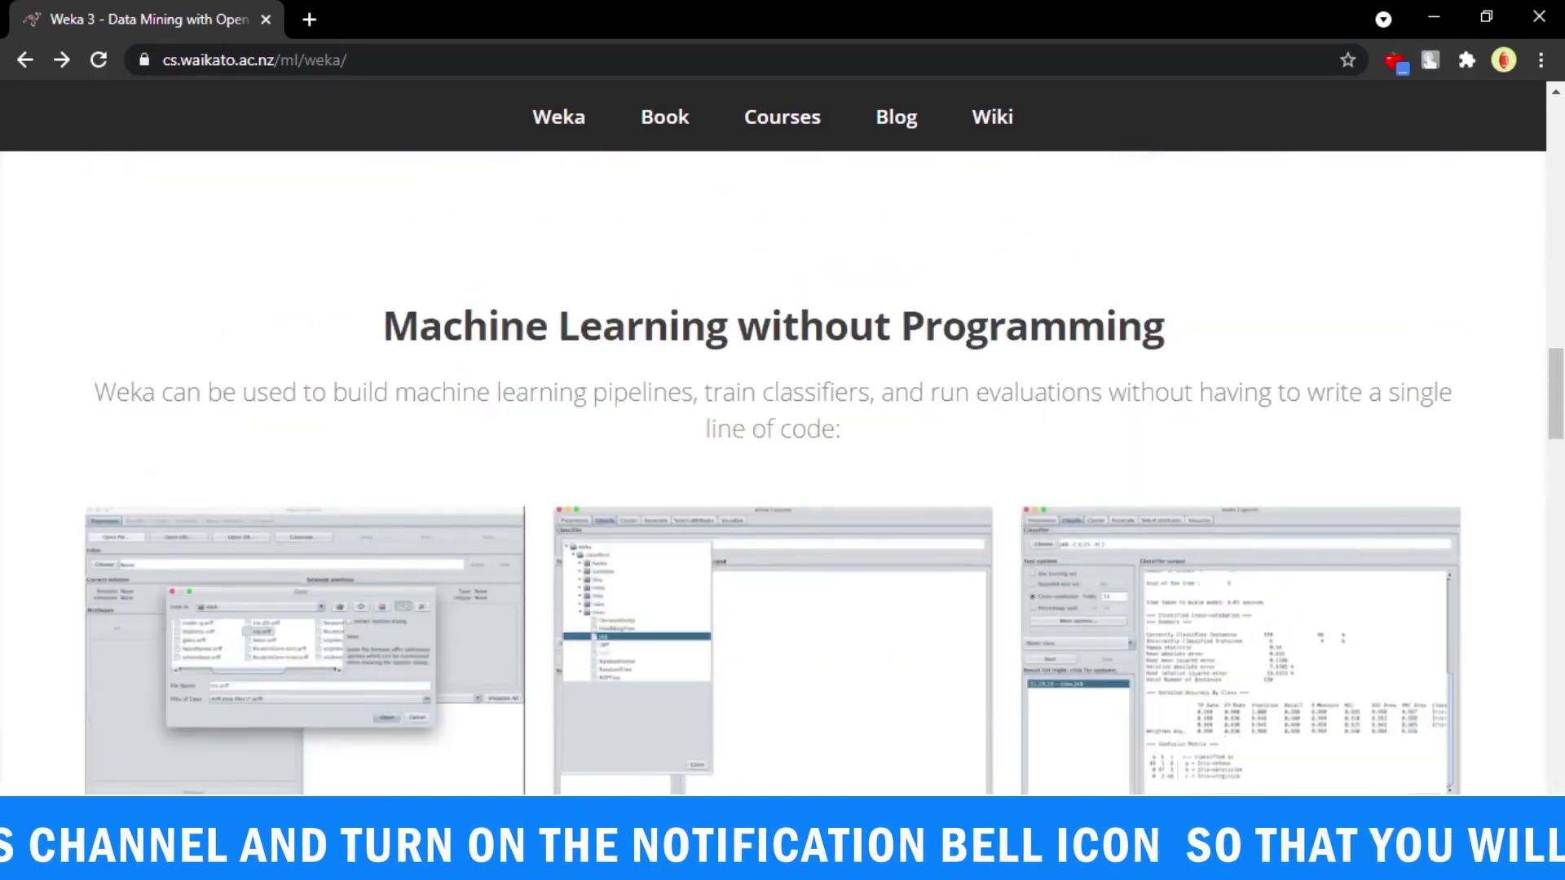
scroll(570, 734, "up", 5)
scroll(587, 726, "down", 4)
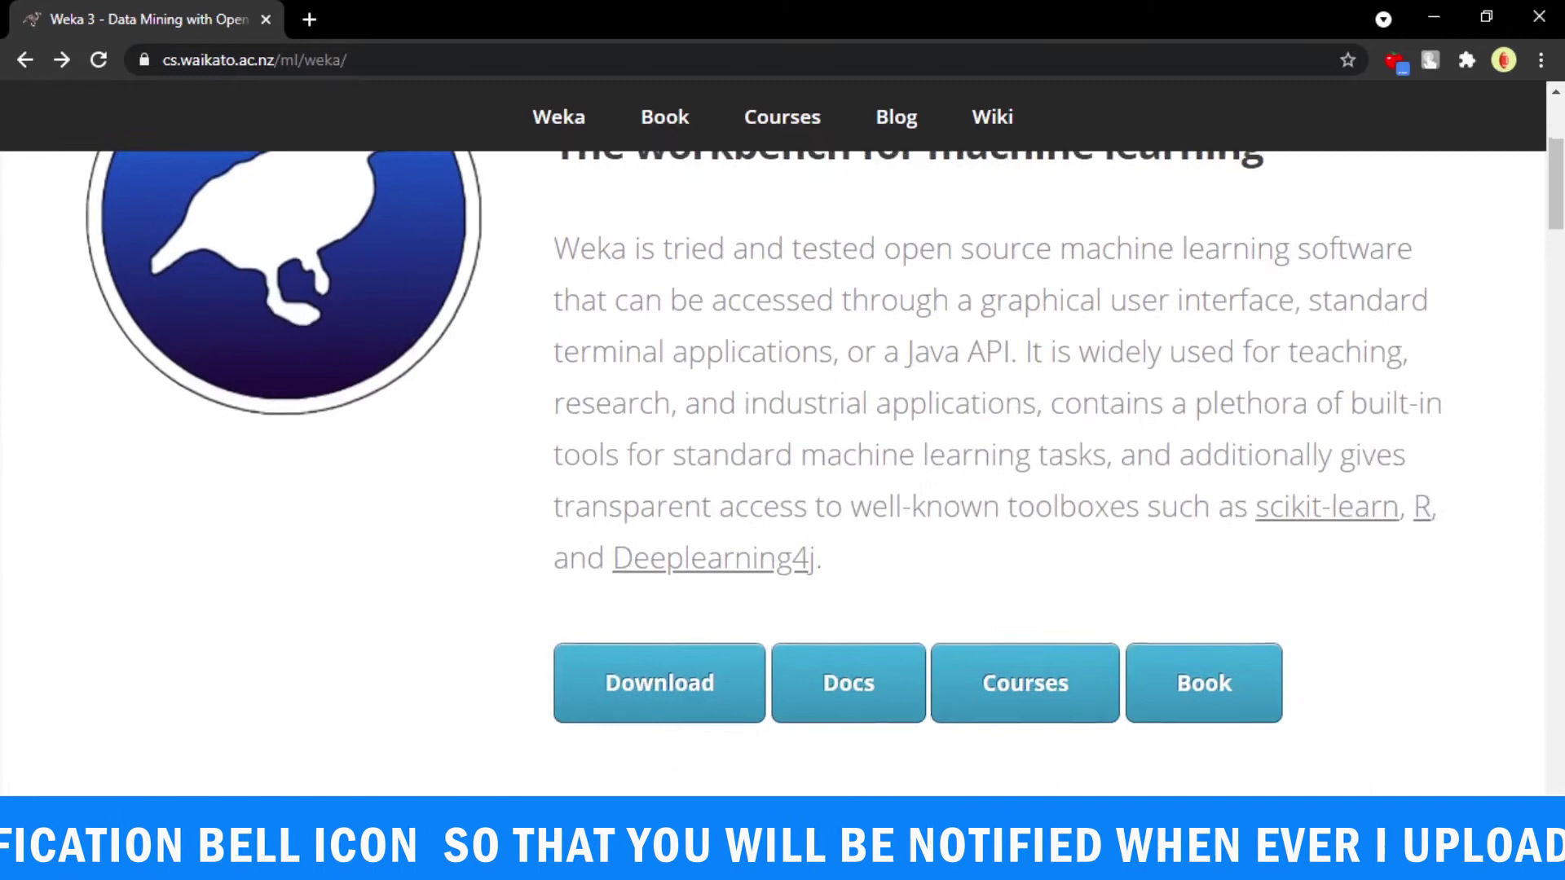
scroll(611, 721, "up", 1)
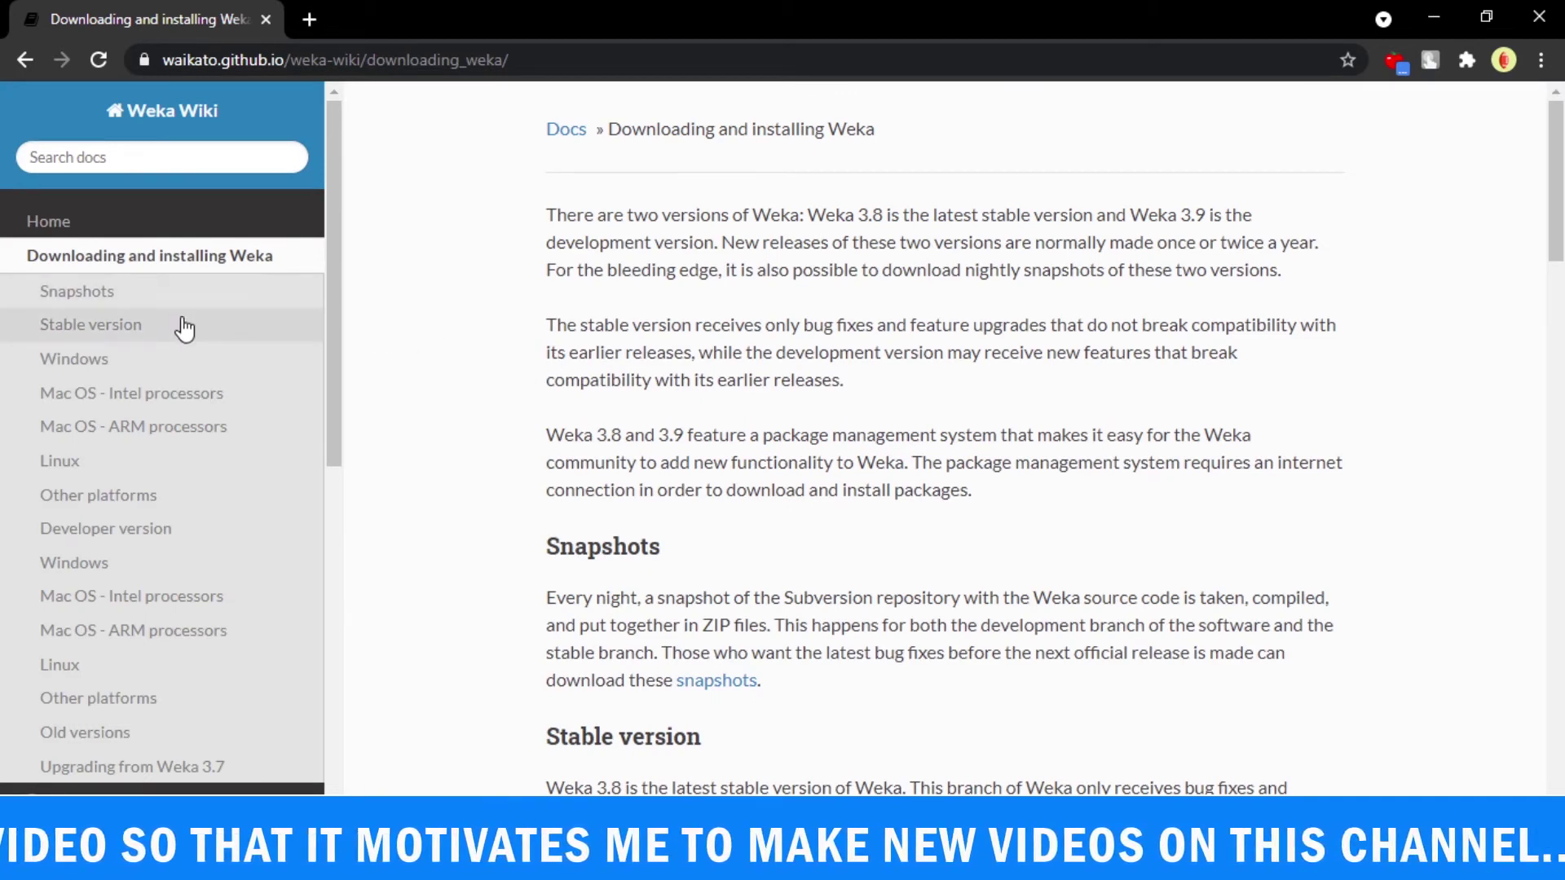
Show the stable version's Windows download, weka-3-8-5-azul-zulu-windows.exe with bundled Java, in the Weka Wiki
left_click(163, 367)
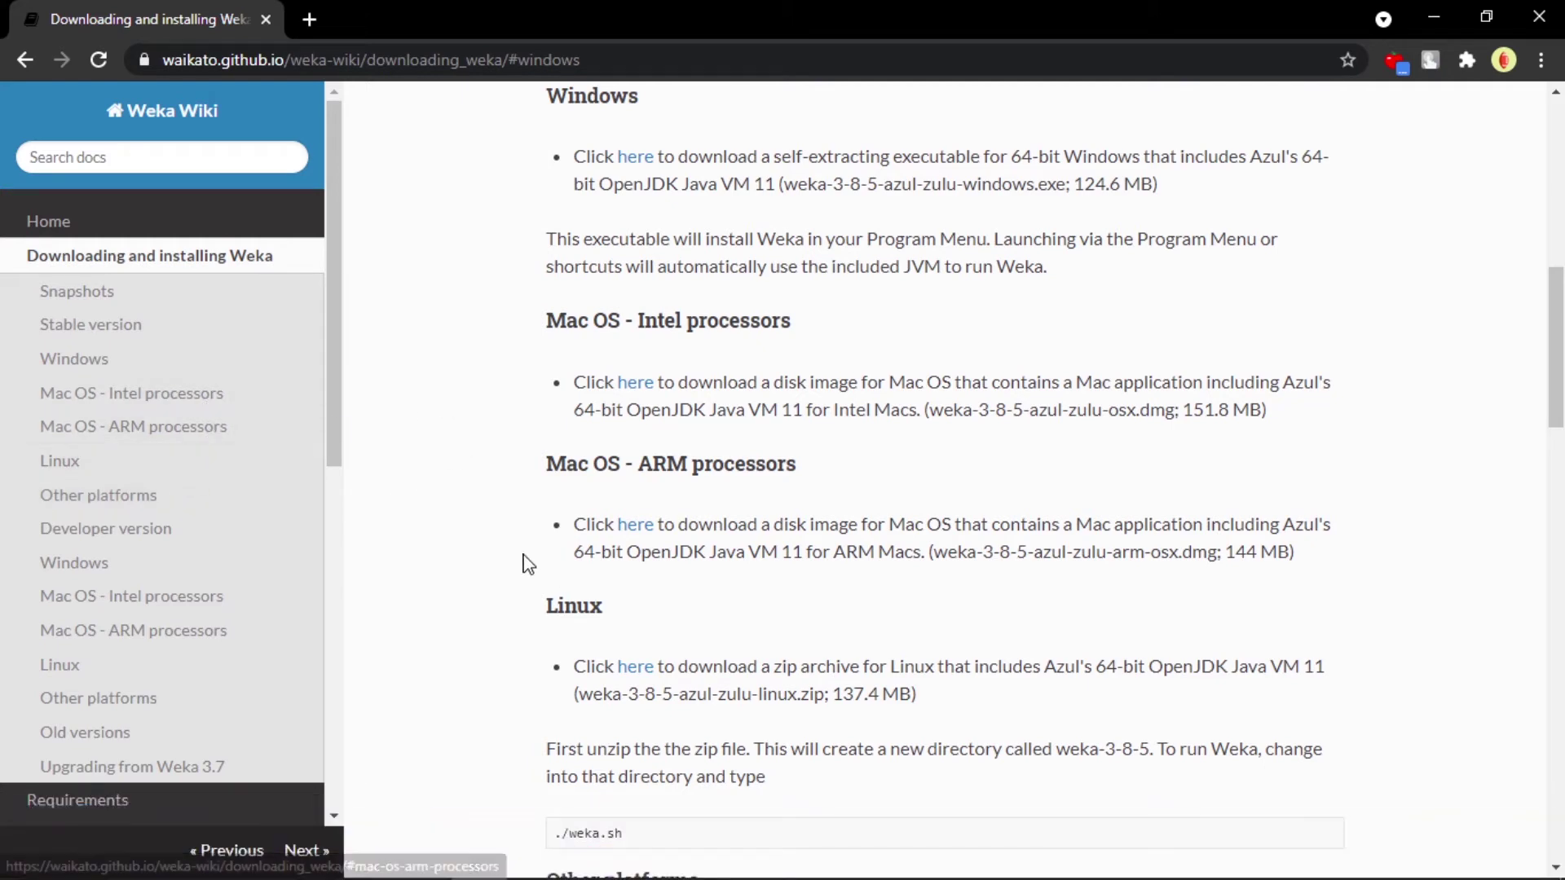
scroll(525, 526, "up", 2)
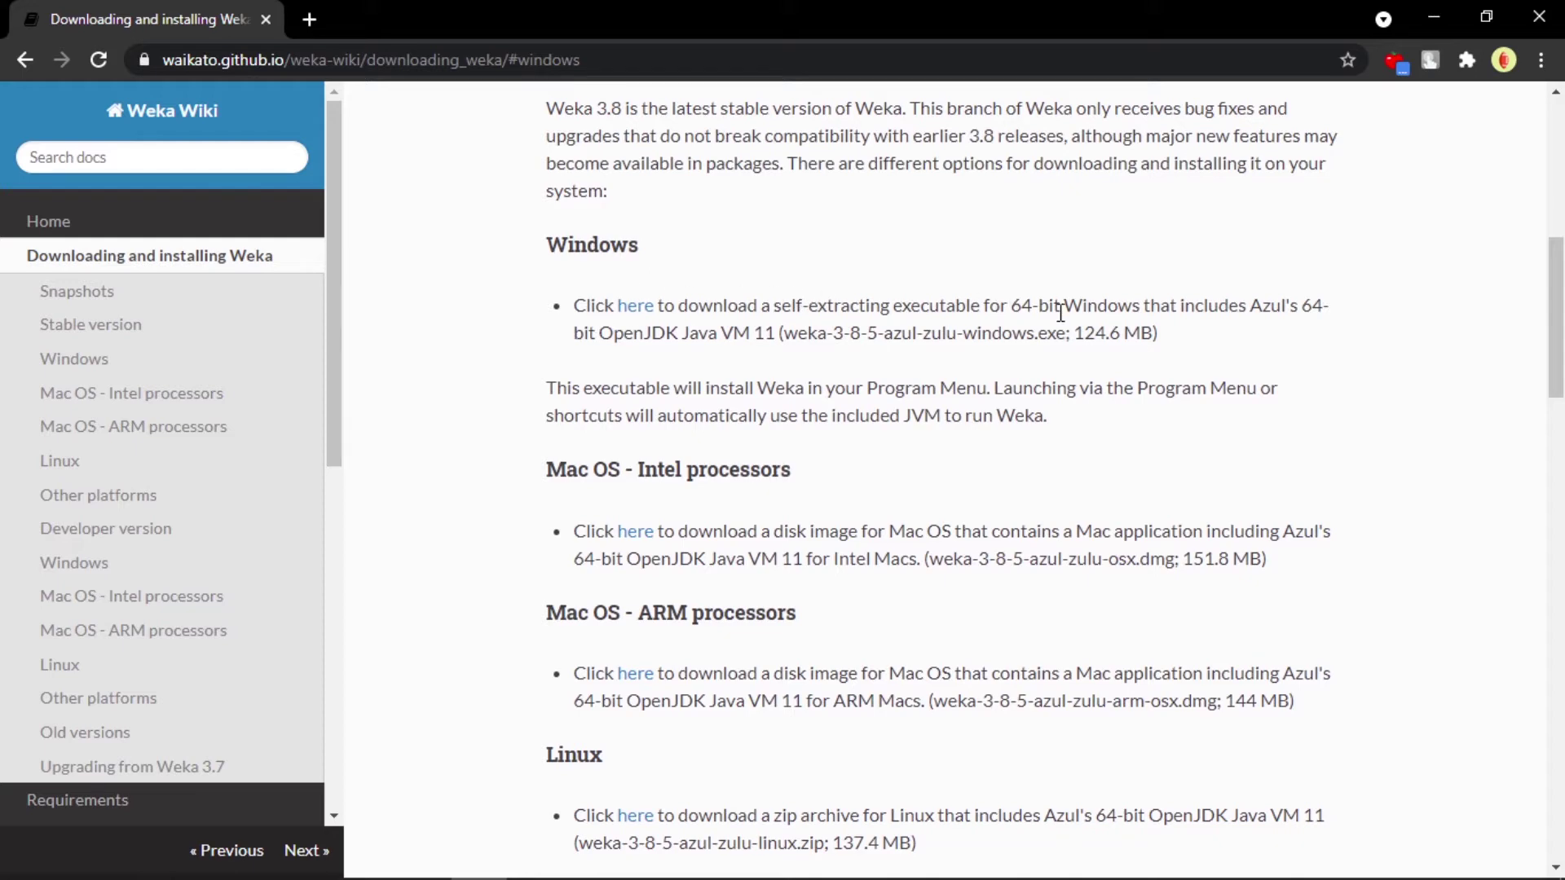
Download the Windows installer weka-3-8-5-azul-zulu-windows.exe from SourceForge and save it to the Desktop
left_click(635, 306)
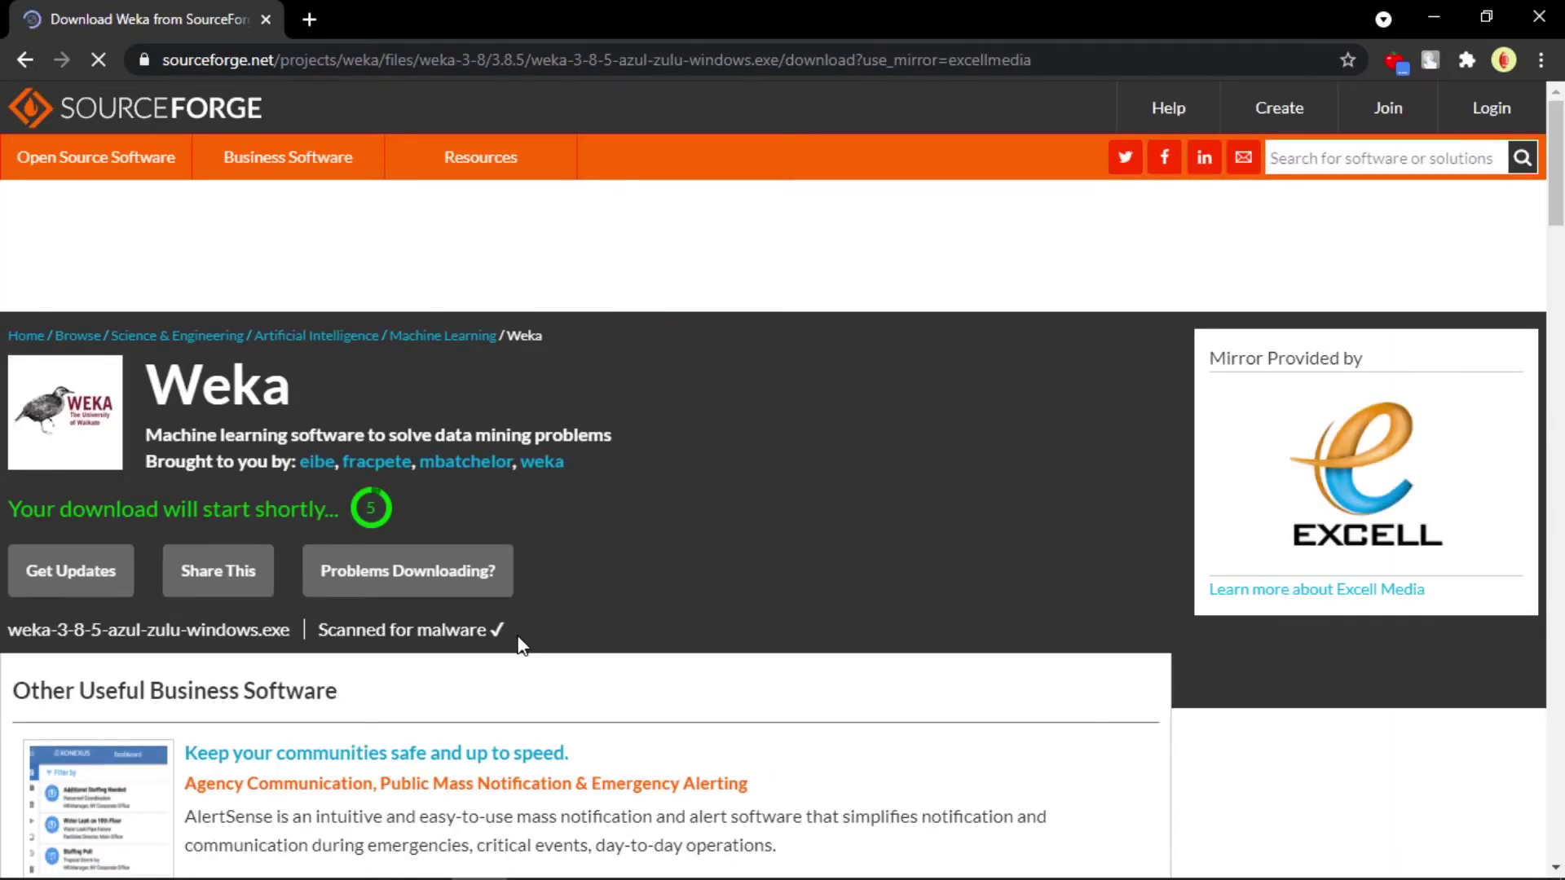
scroll(579, 571, "down", 2)
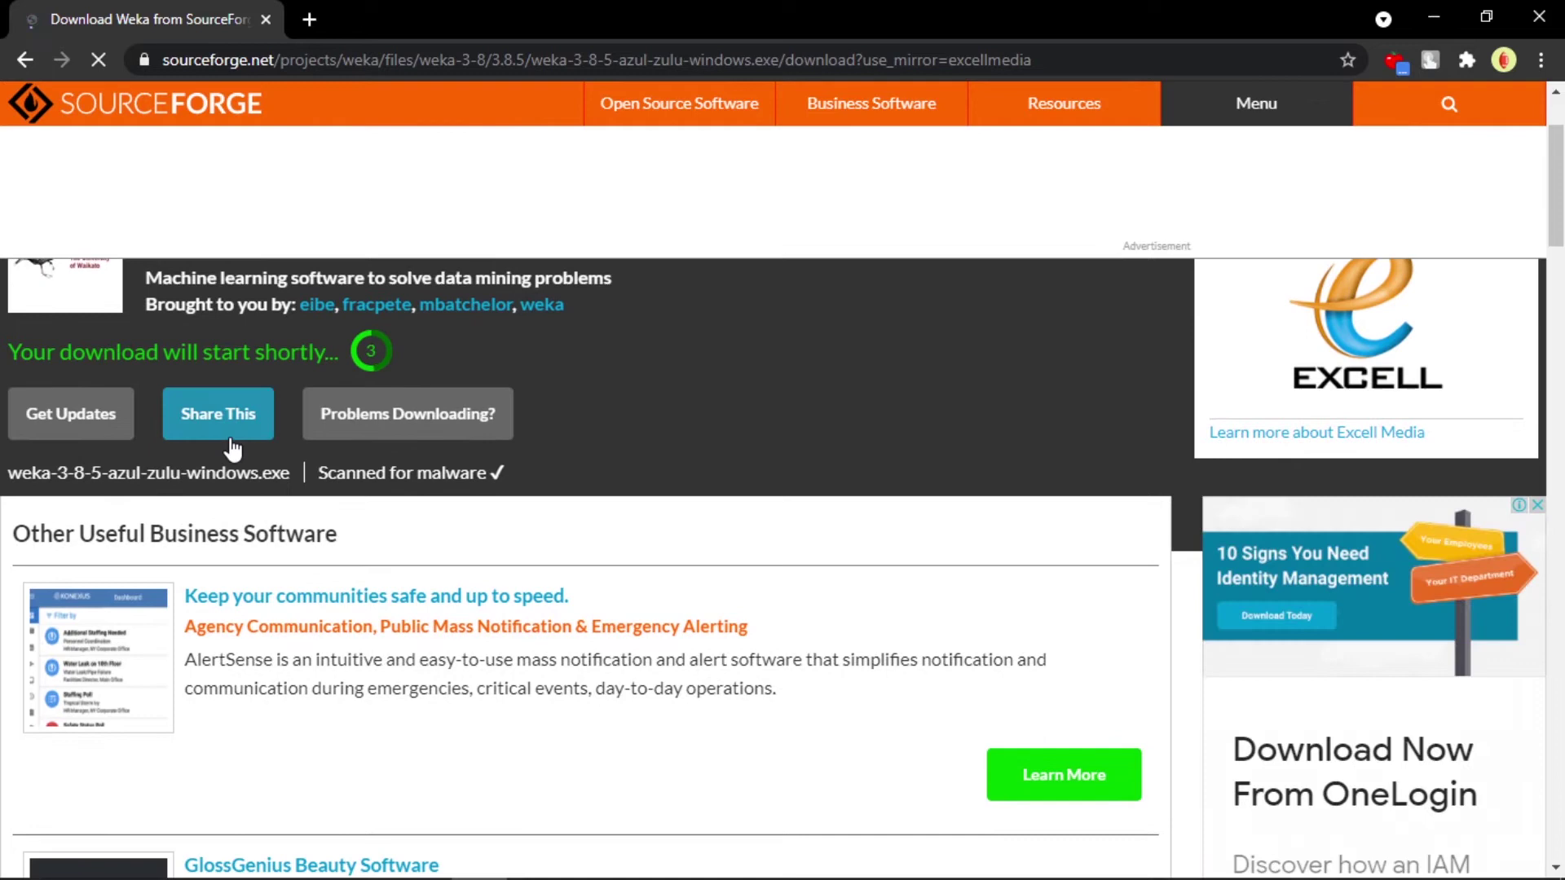
scroll(339, 601, "up", 2)
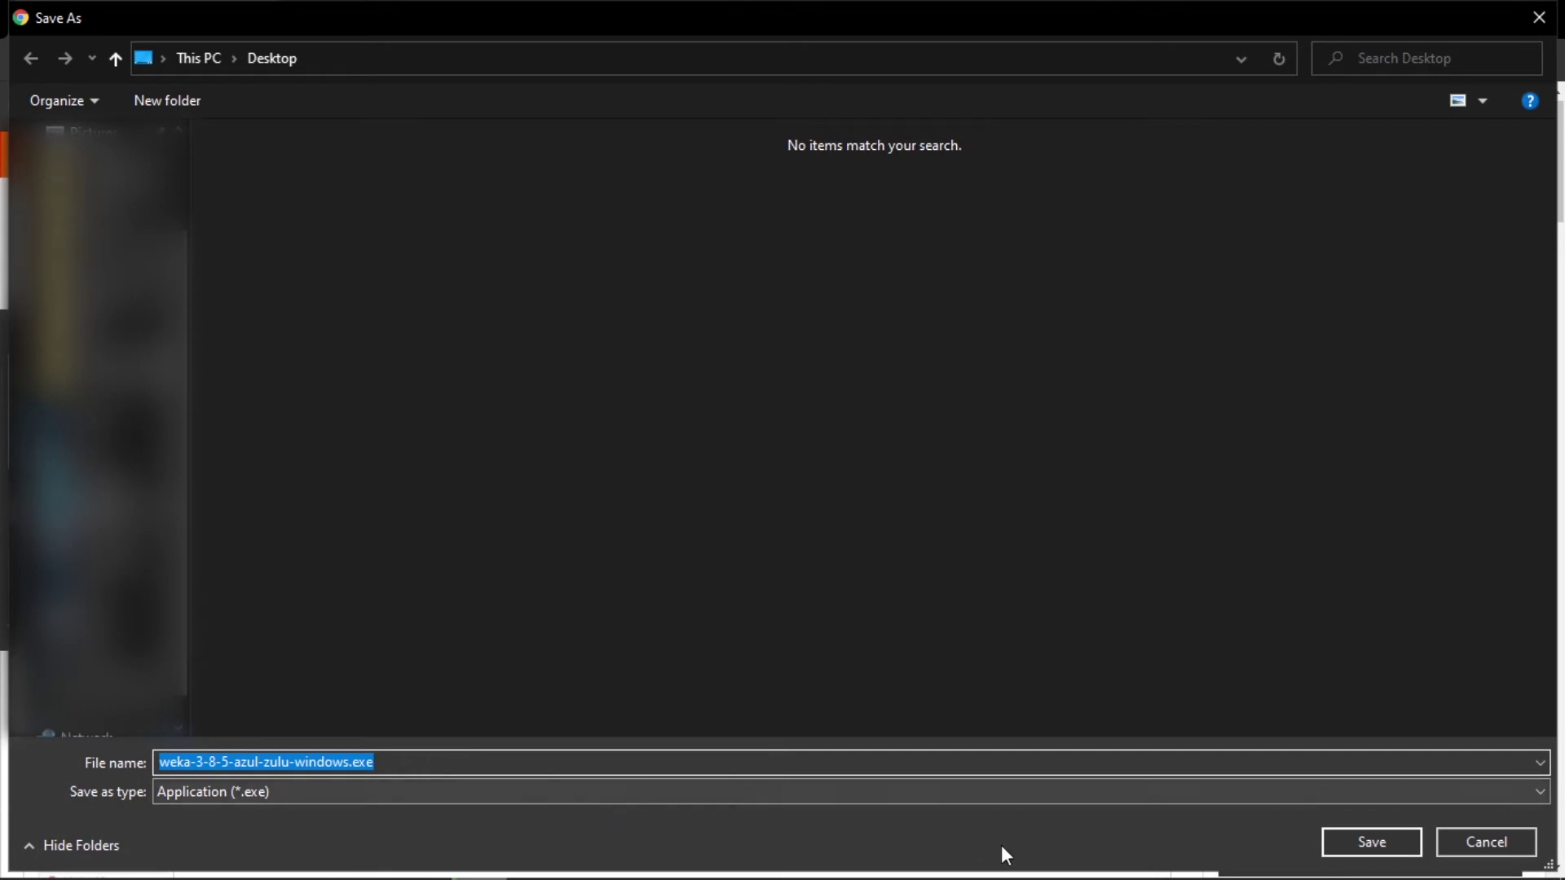
left_click(1345, 844)
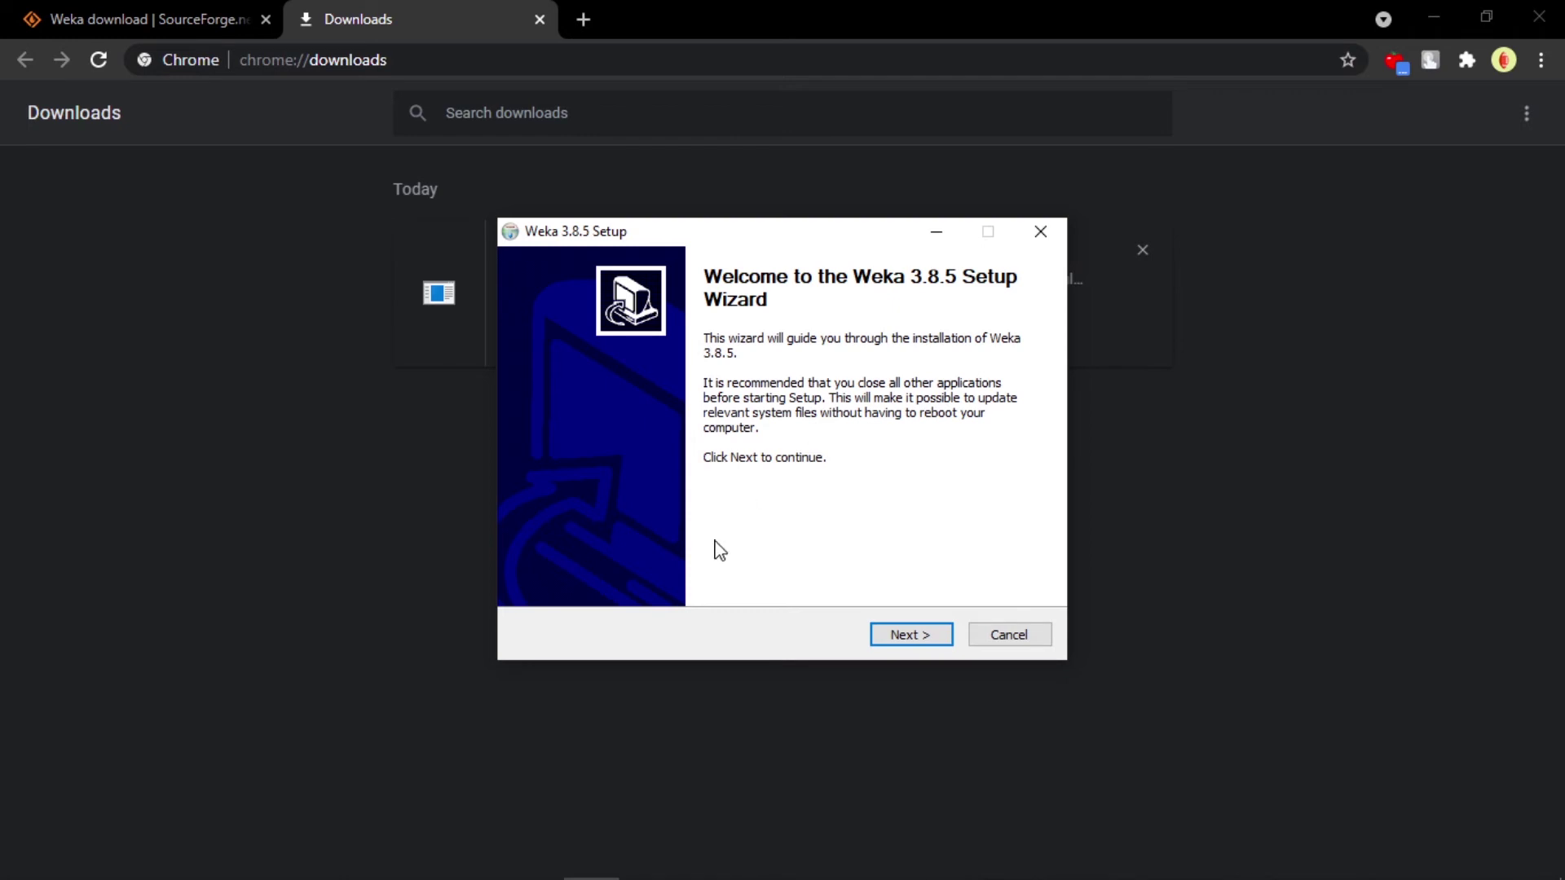
Install Weka 3.8.5 with the GPL accepted, all components, default folder C:\Program Files\Weka-3-8-5, then finish
left_click(893, 643)
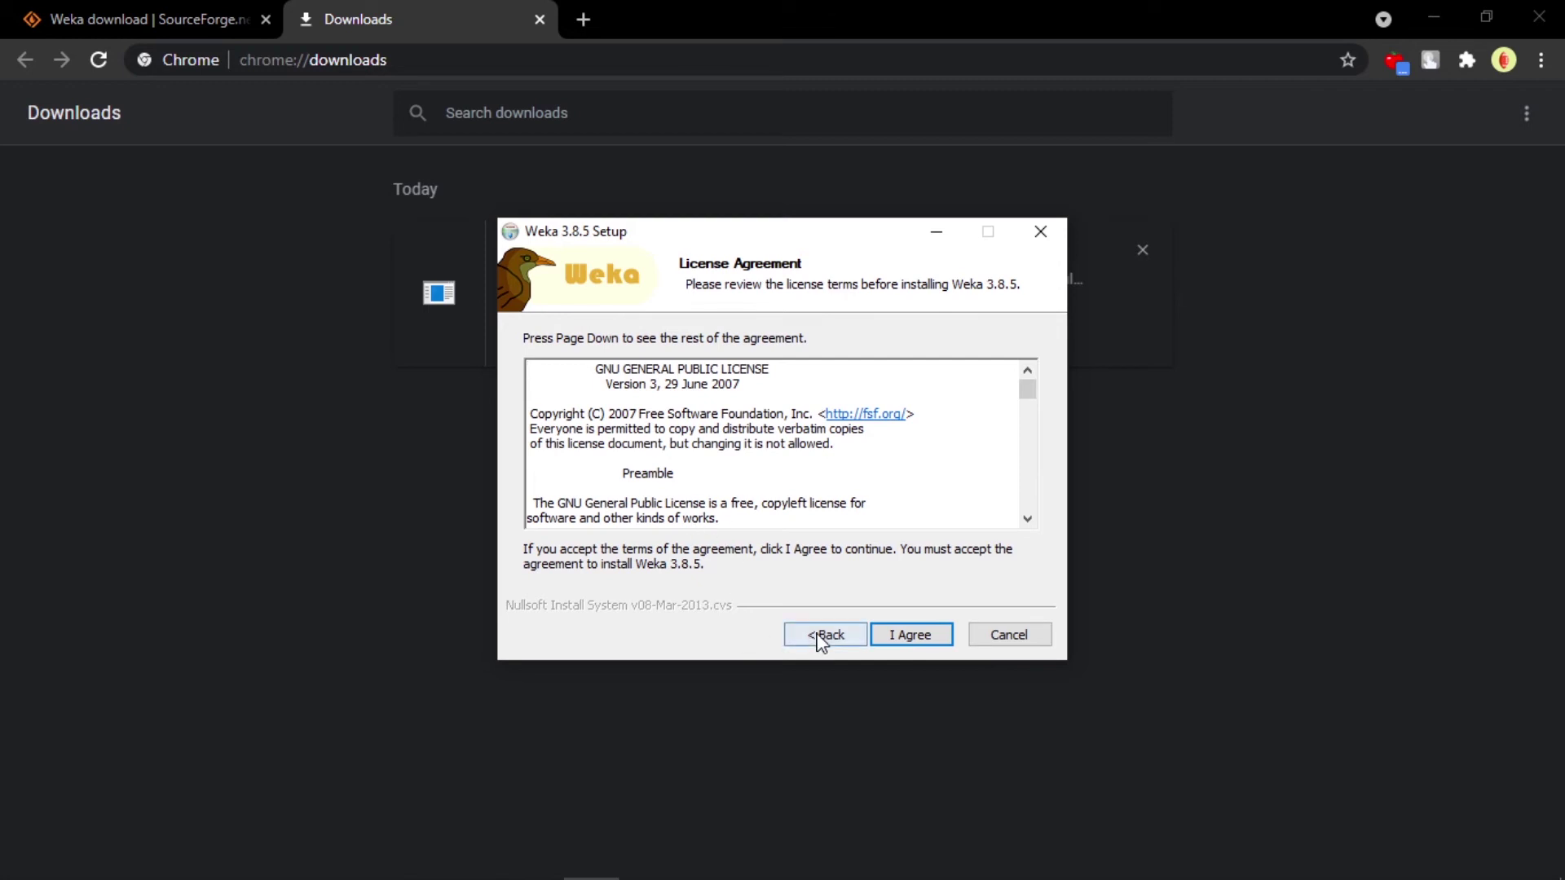
left_click(904, 639)
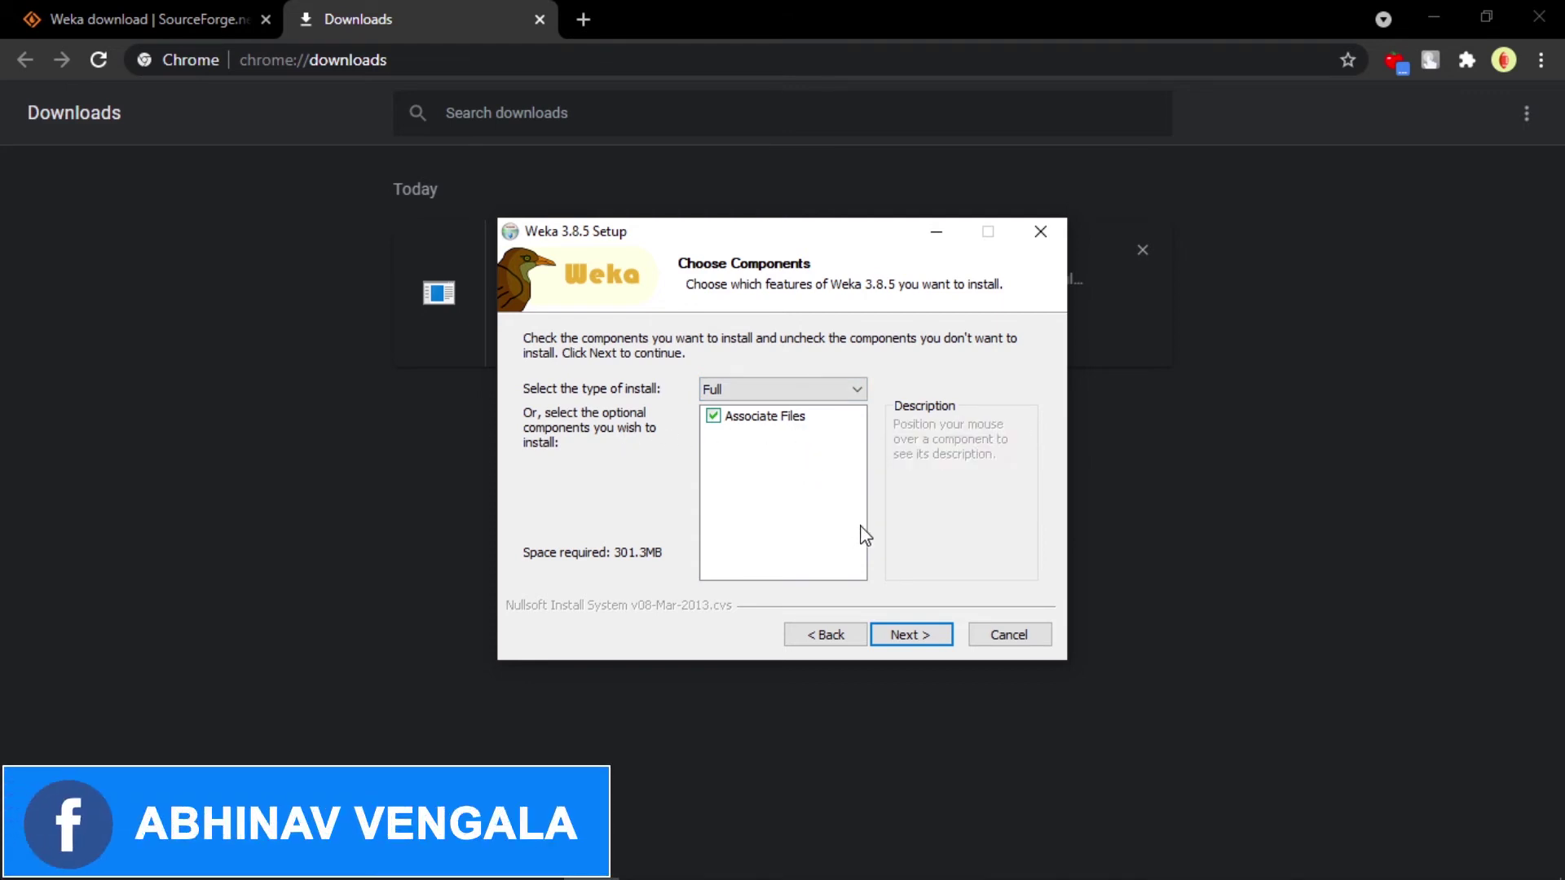
left_click(900, 640)
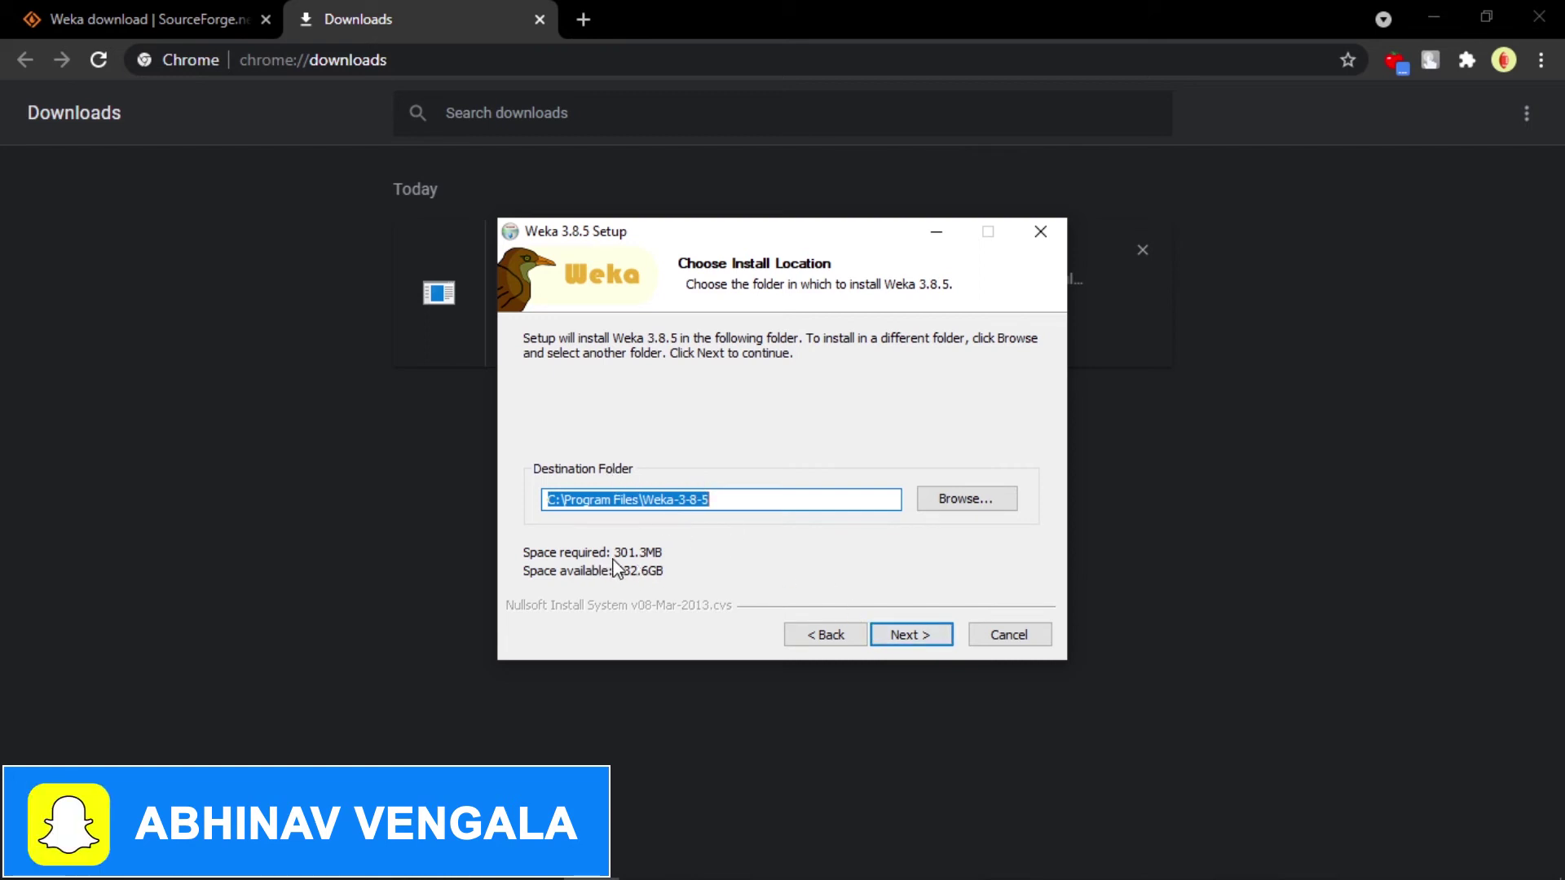
left_click(920, 640)
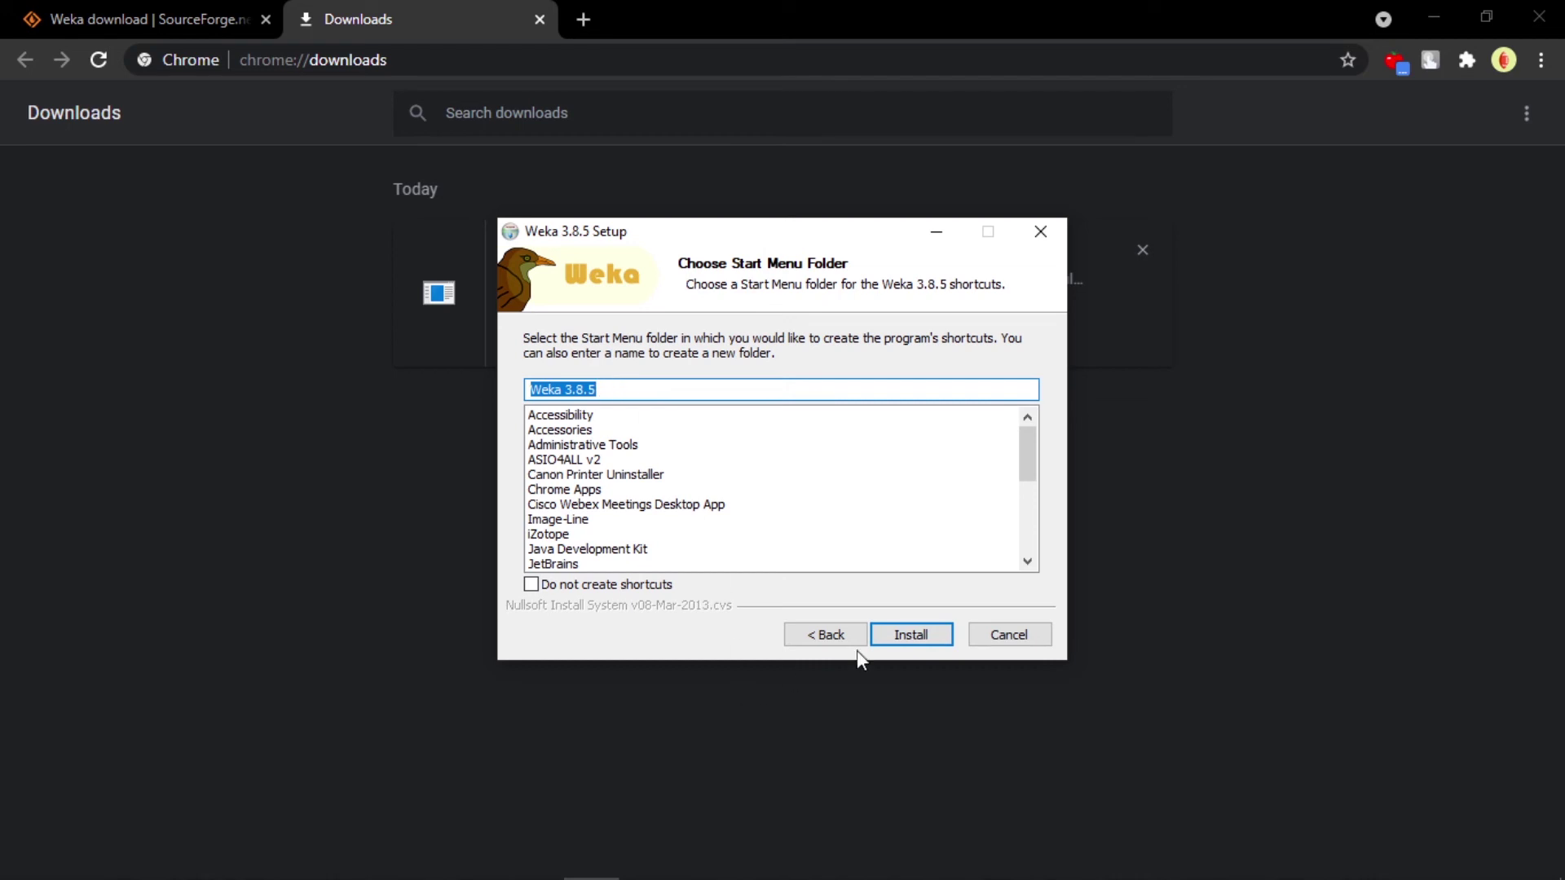
left_click(900, 649)
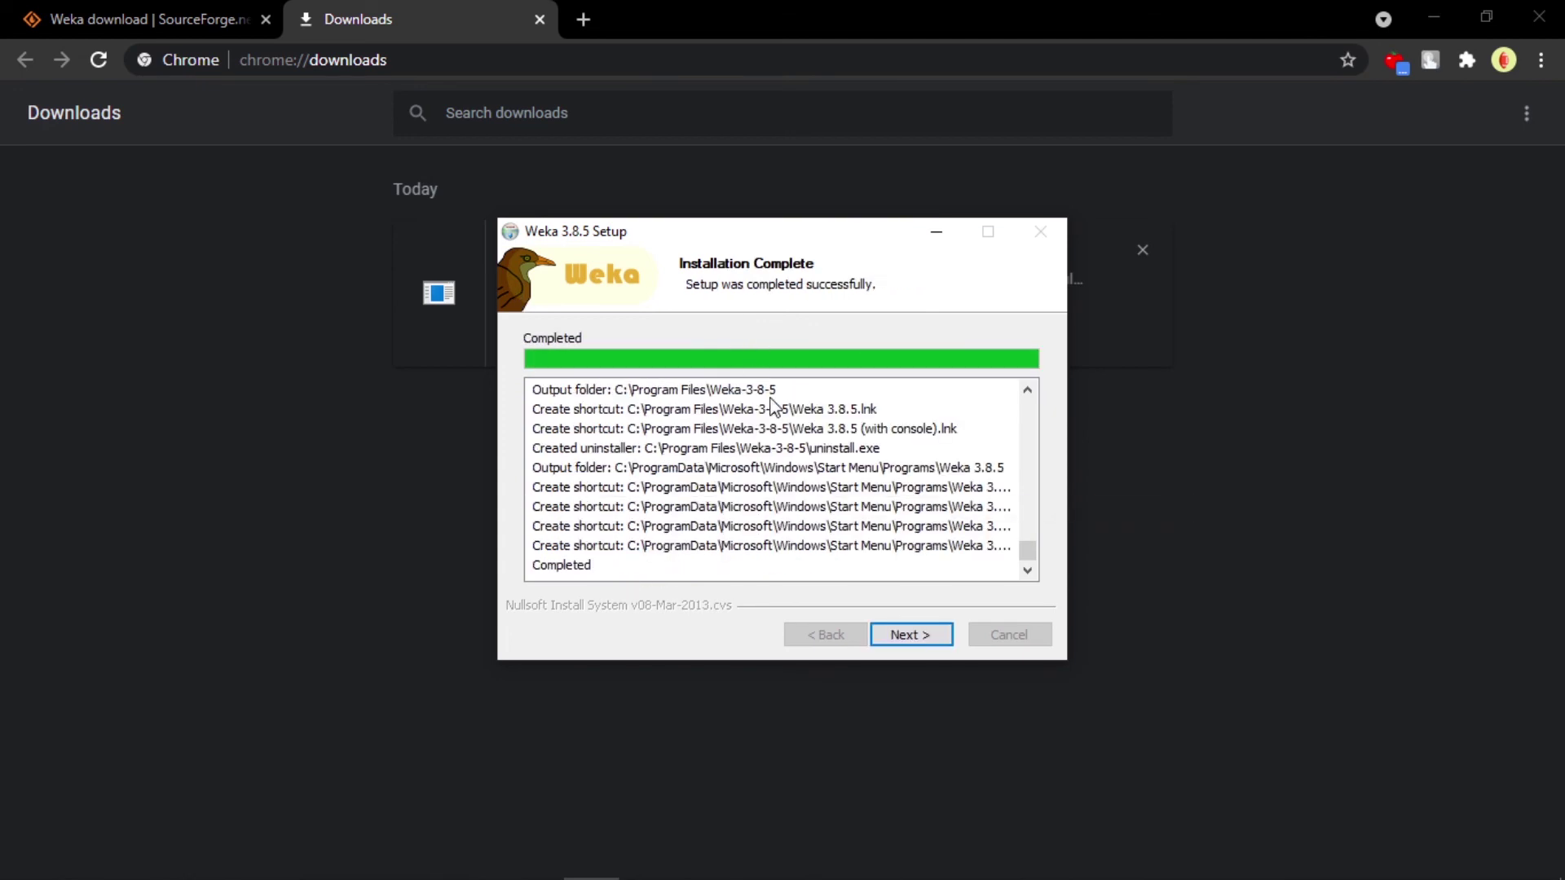
left_click(906, 636)
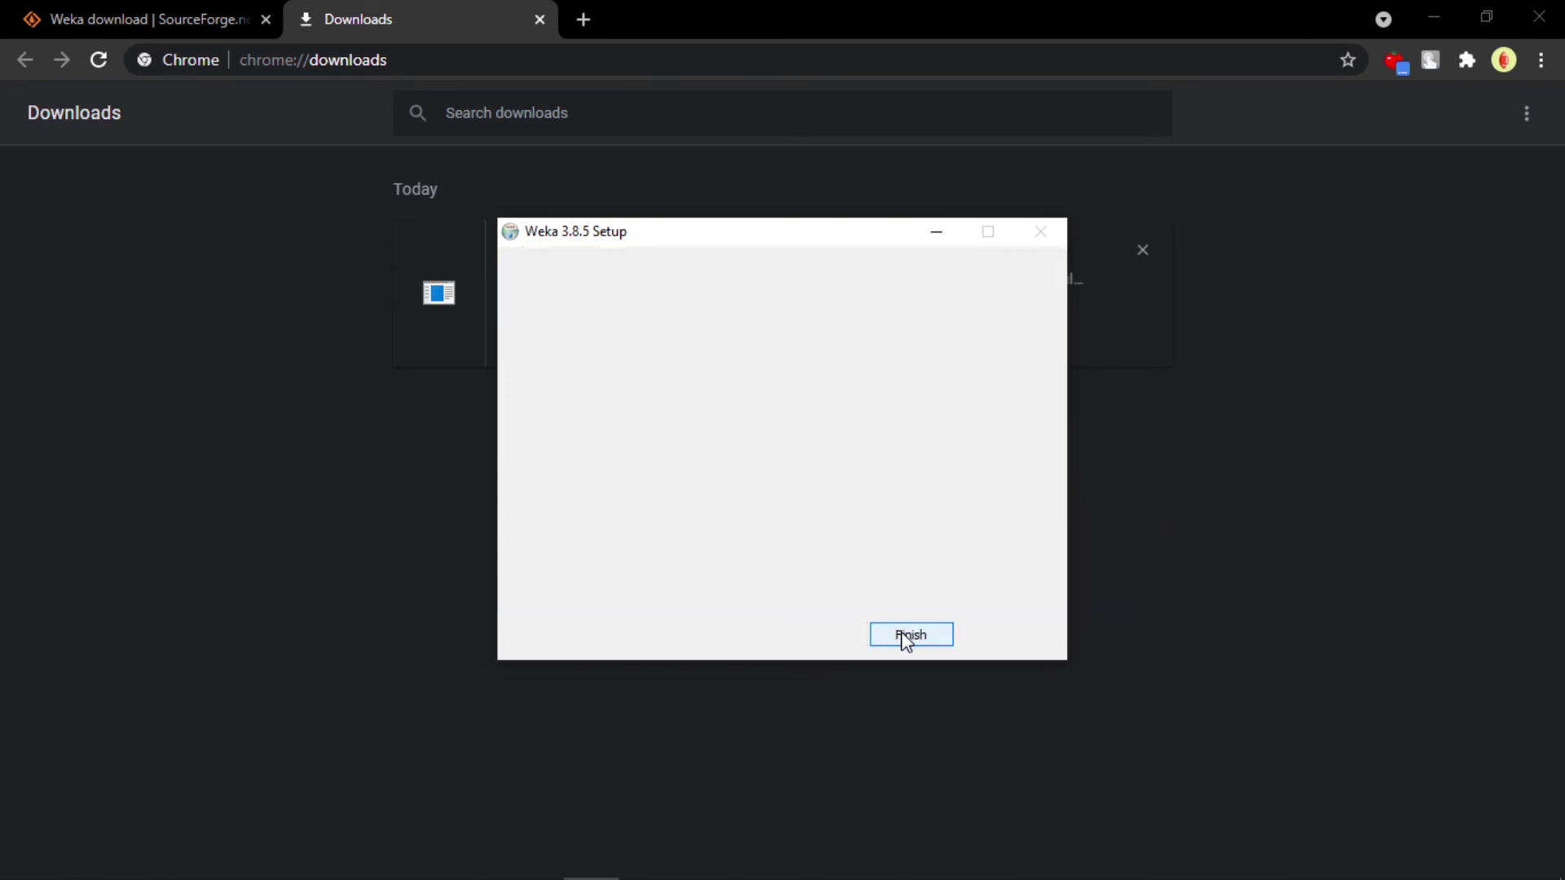
left_click(908, 635)
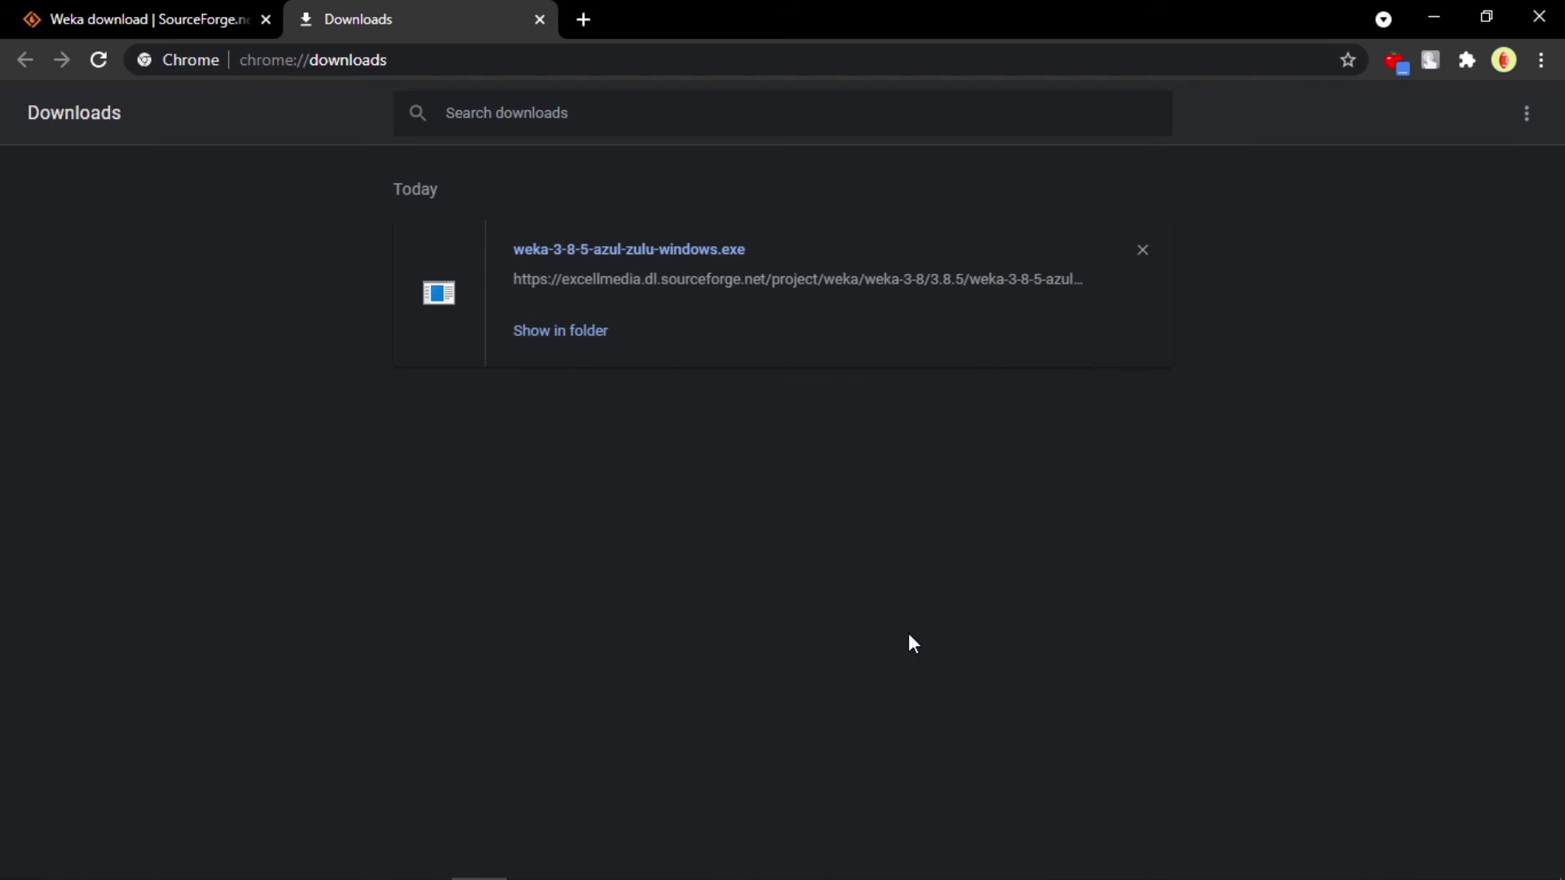
Launch Weka 3.8.5 by searching 'weka' from the Windows Start menu
key("super")
type("weka")
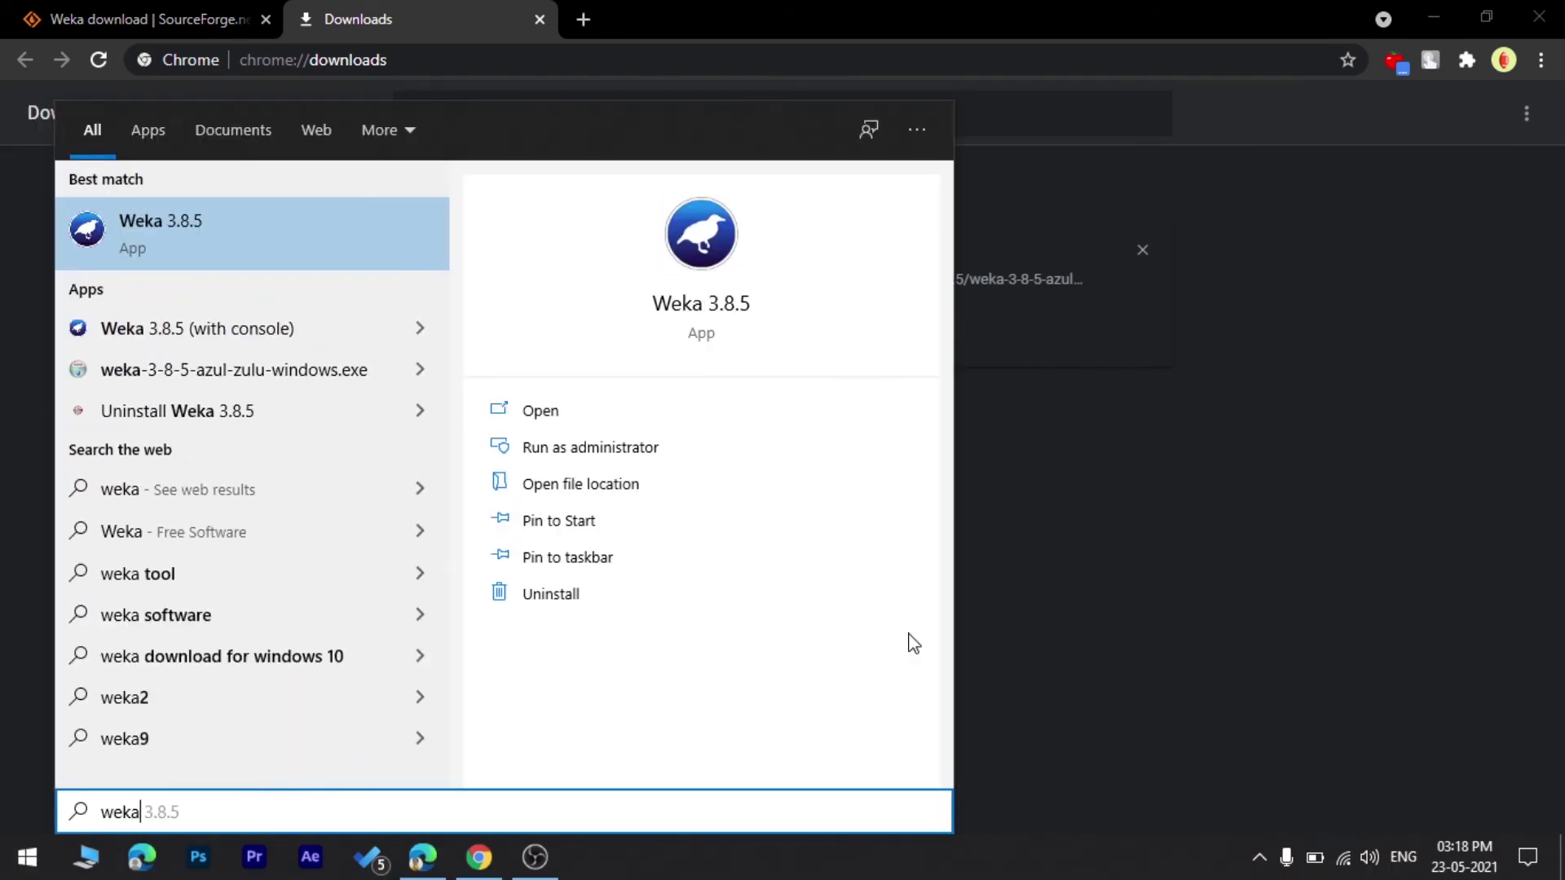
key("Return")
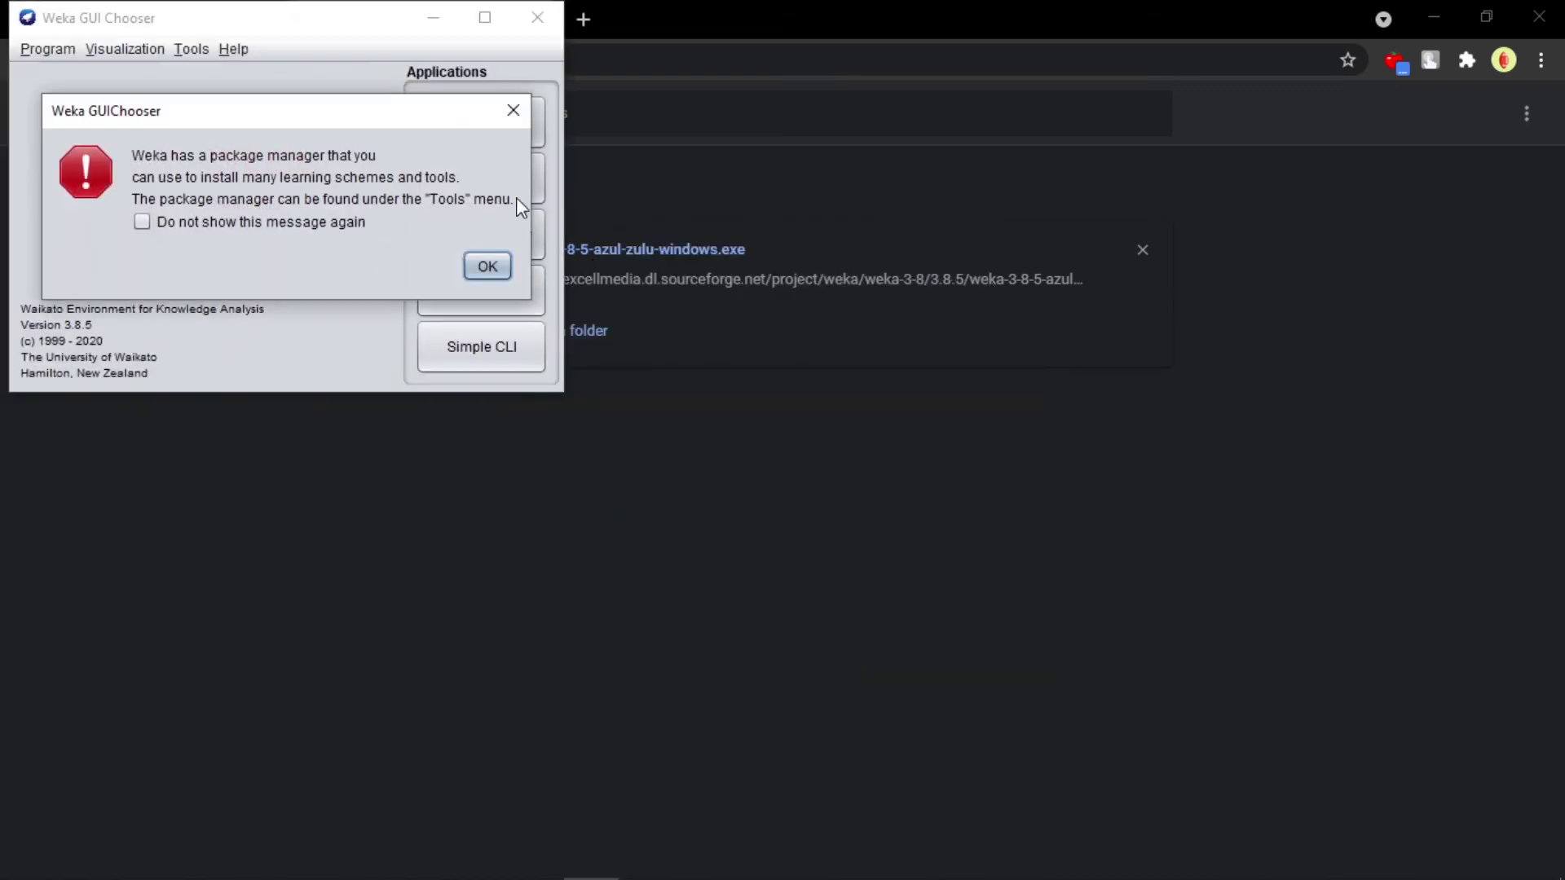
Close the package-manager notice and center the Weka GUI Chooser window on screen
left_click(512, 109)
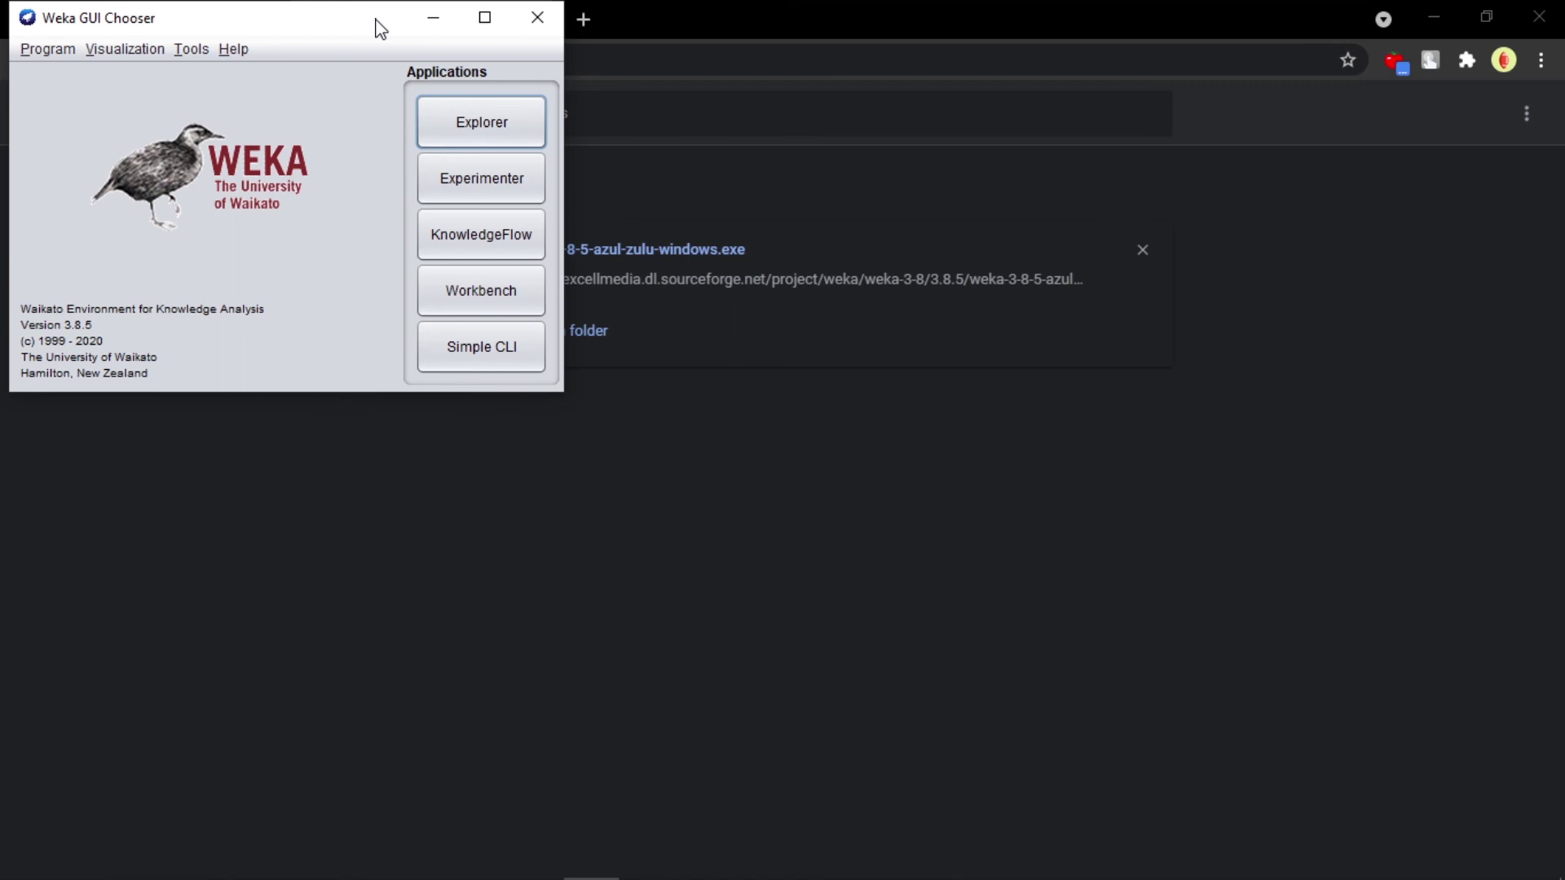
left_click_drag(378, 28, 800, 251)
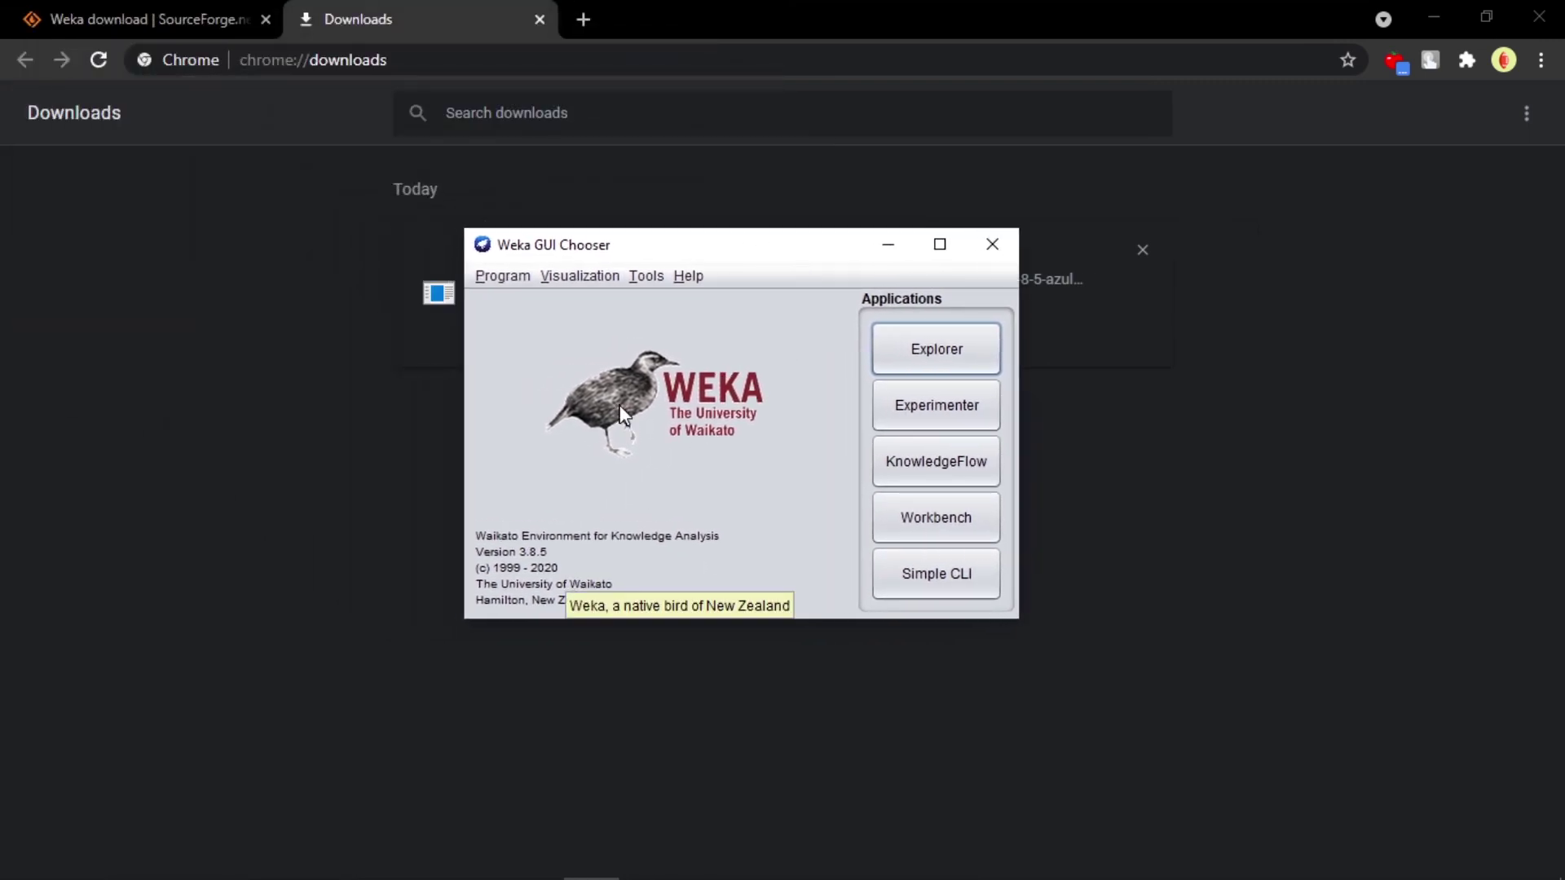